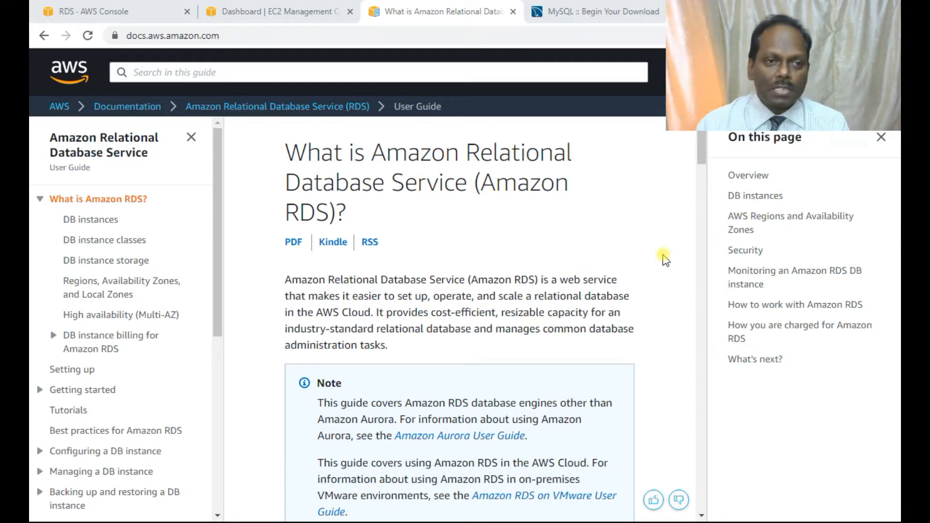
Read the Amazon RDS user guide overview and highlight the list of supported database products.
{"action": "mouse_move", "coordinate": [238, 38]}
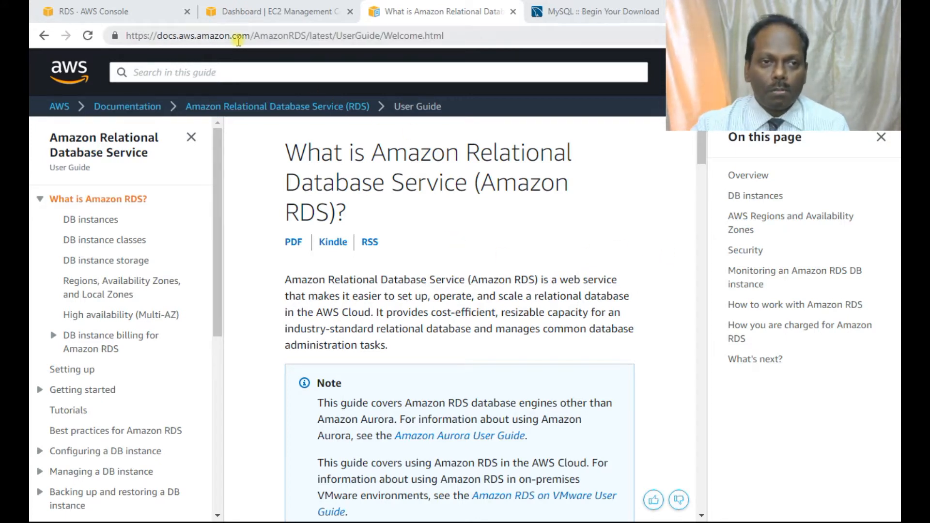
{"action": "scroll", "coordinate": [502, 265], "scroll_direction": "down", "scroll_amount": 1}
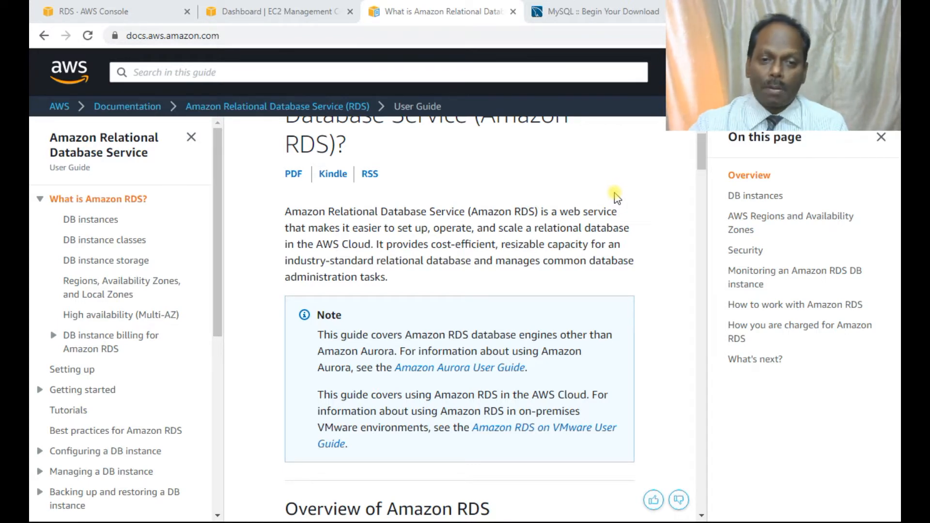
{"action": "scroll", "coordinate": [491, 239], "scroll_direction": "down", "scroll_amount": 7}
{"action": "scroll", "coordinate": [491, 238], "scroll_direction": "down", "scroll_amount": 4}
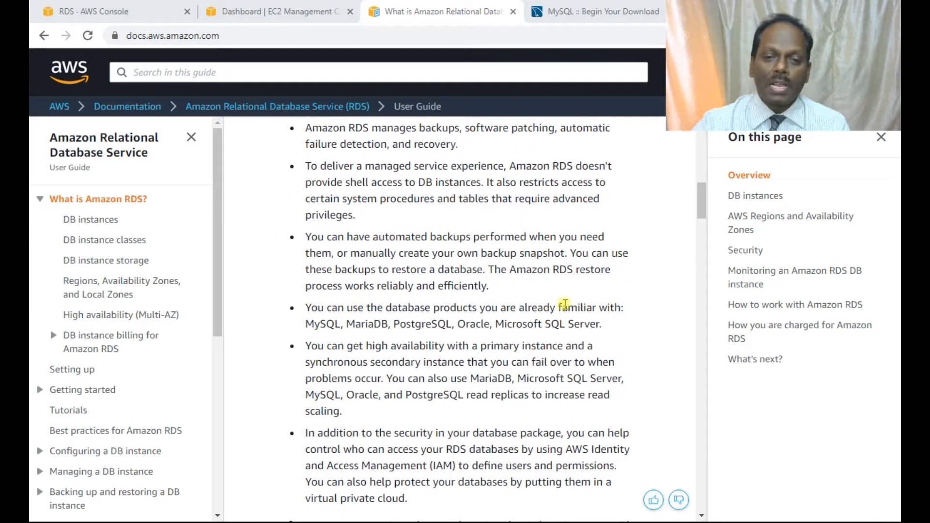
{"action": "left_click_drag", "start_coordinate": [306, 324], "coordinate": [606, 328]}
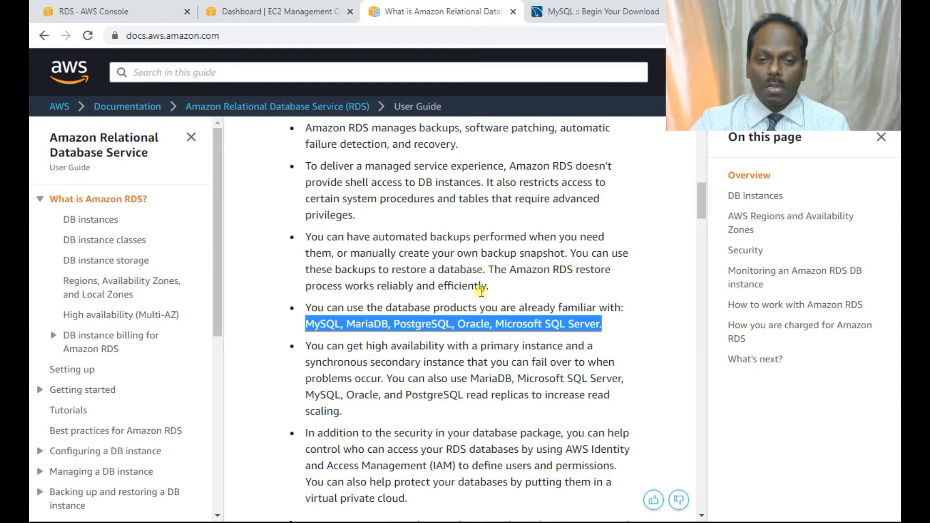
{"action": "scroll", "coordinate": [481, 290], "scroll_direction": "up", "scroll_amount": 10}
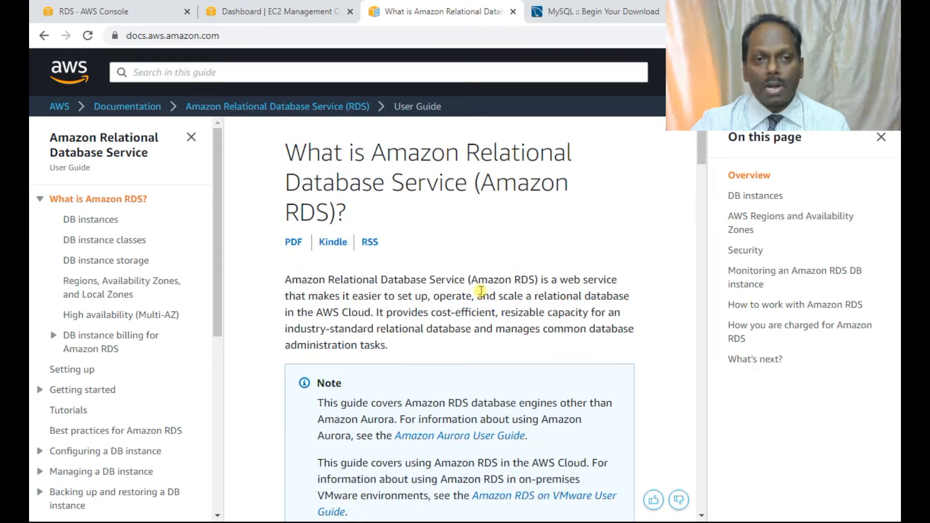
Switch to the AWS console, open the RDS service dashboard and start creating a new database.
{"action": "left_click", "coordinate": [82, 11]}
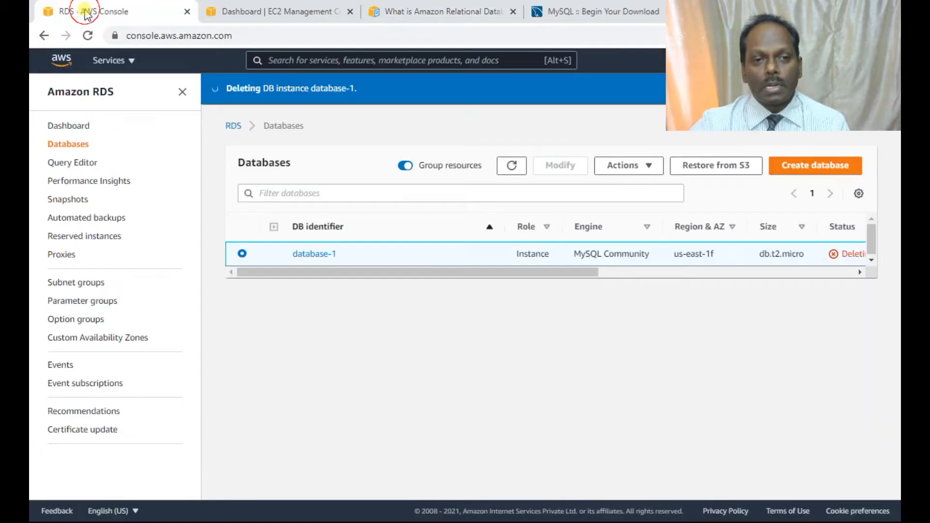
{"action": "left_click", "coordinate": [108, 60]}
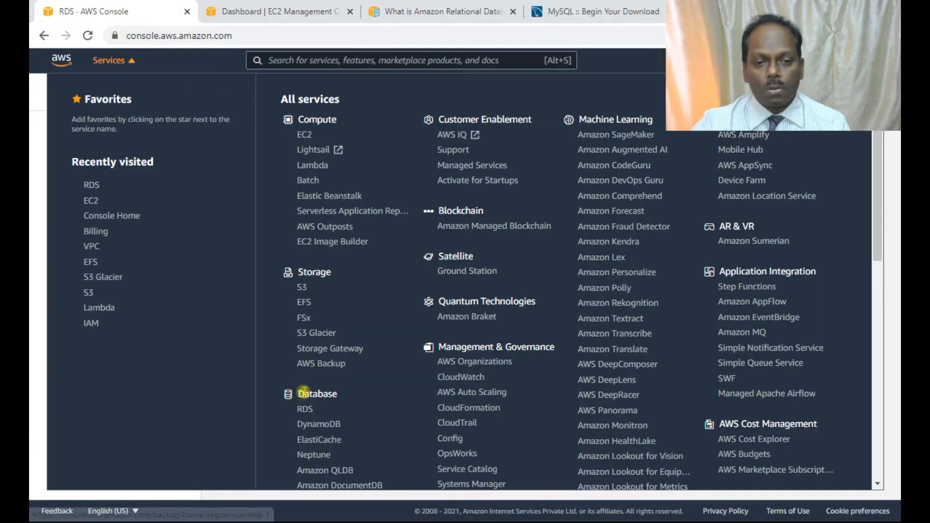
{"action": "left_click", "coordinate": [310, 410]}
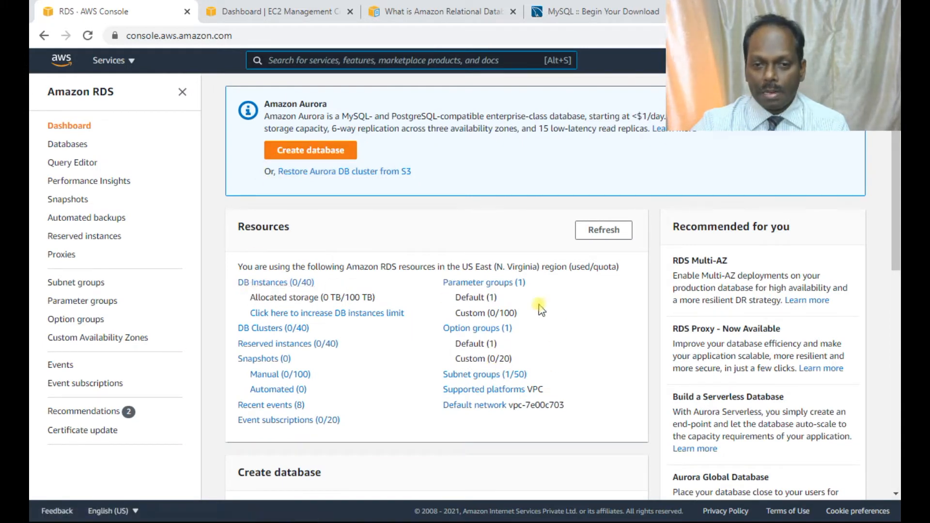
{"action": "left_click", "coordinate": [316, 153]}
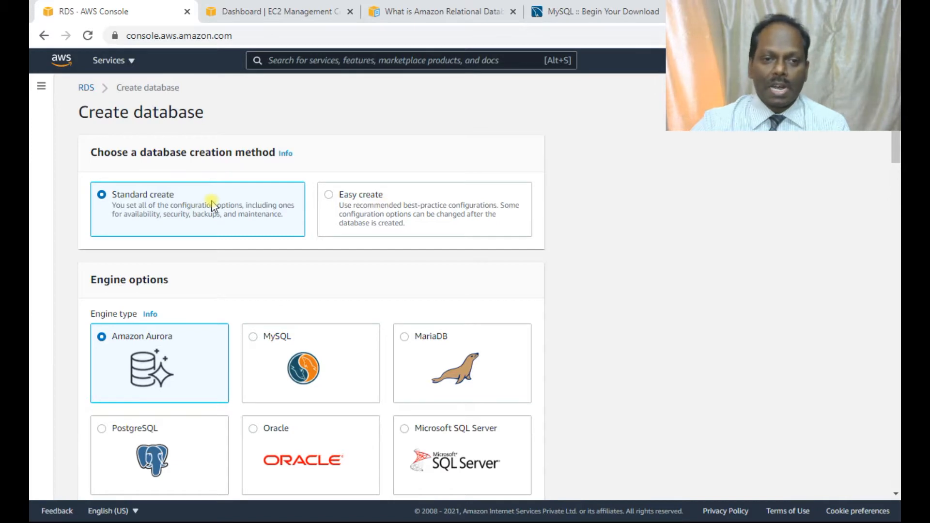
Choose MySQL as the engine type, keep version MySQL 8.0.20 and select the Free tier template.
{"action": "scroll", "coordinate": [208, 200], "scroll_direction": "down", "scroll_amount": 3}
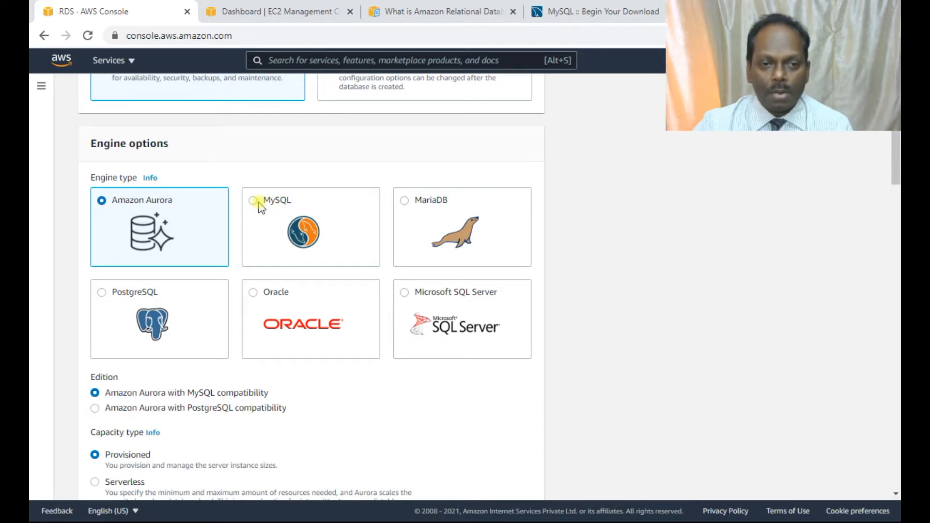
{"action": "left_click", "coordinate": [254, 205]}
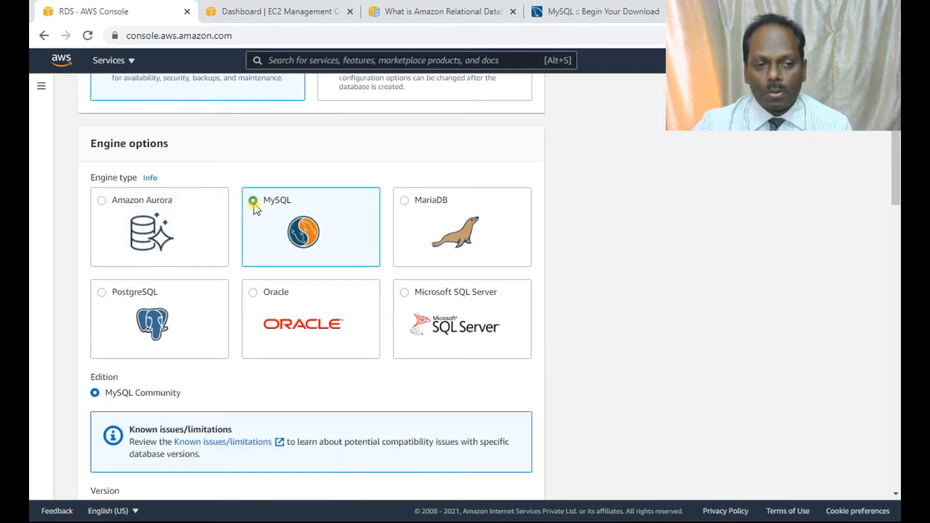
{"action": "scroll", "coordinate": [294, 240], "scroll_direction": "down", "scroll_amount": 2}
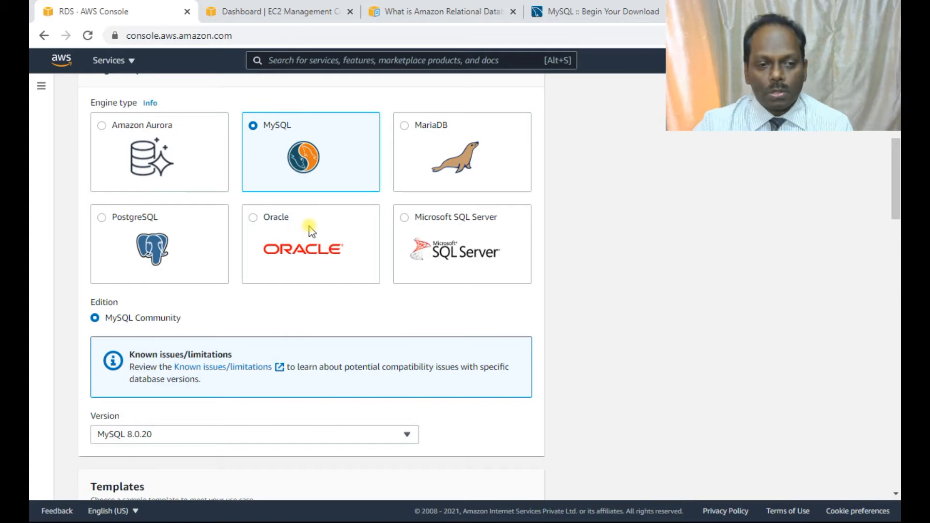
{"action": "scroll", "coordinate": [302, 228], "scroll_direction": "down", "scroll_amount": 3}
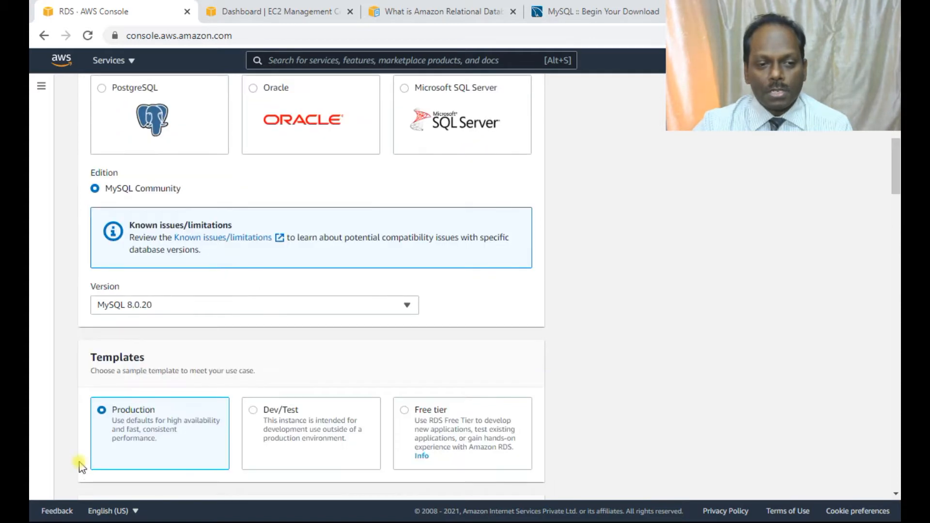
{"action": "left_click", "coordinate": [146, 307]}
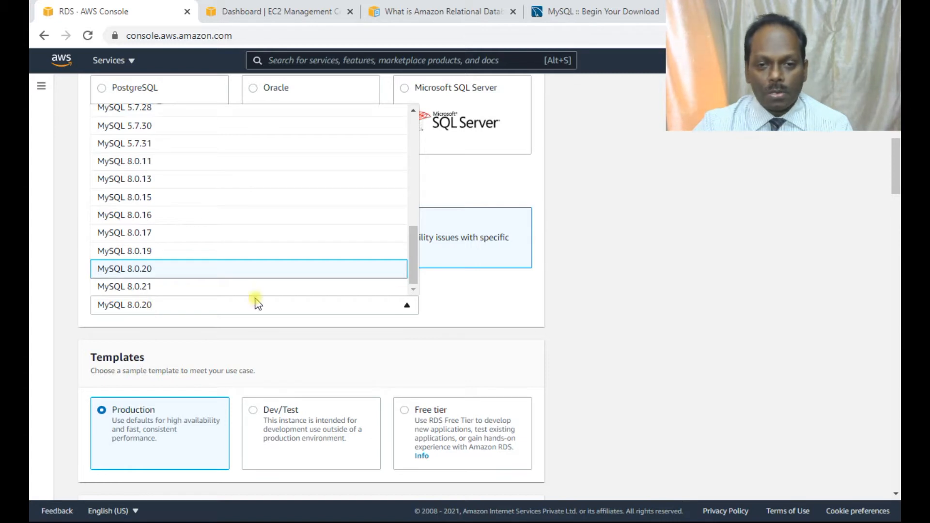
{"action": "left_click", "coordinate": [457, 302]}
{"action": "scroll", "coordinate": [441, 308], "scroll_direction": "down", "scroll_amount": 3}
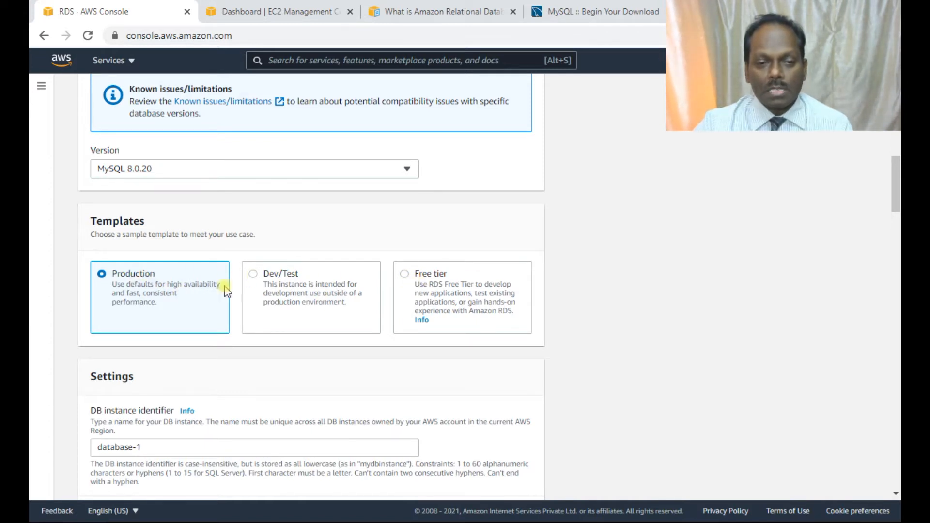
{"action": "left_click", "coordinate": [405, 274]}
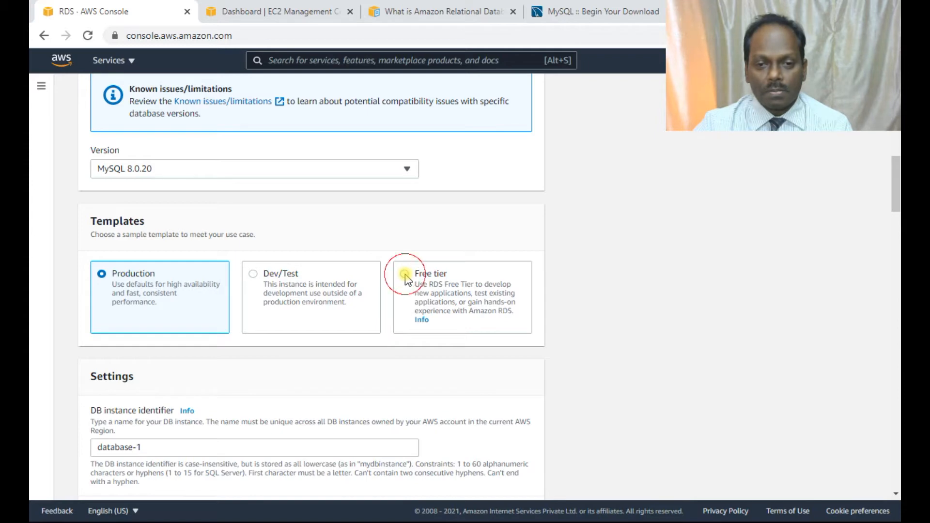
Check the database-1 instance identifier and compare the settings with the connection details noted in Notepad.
{"action": "scroll", "coordinate": [473, 295], "scroll_direction": "down", "scroll_amount": 3}
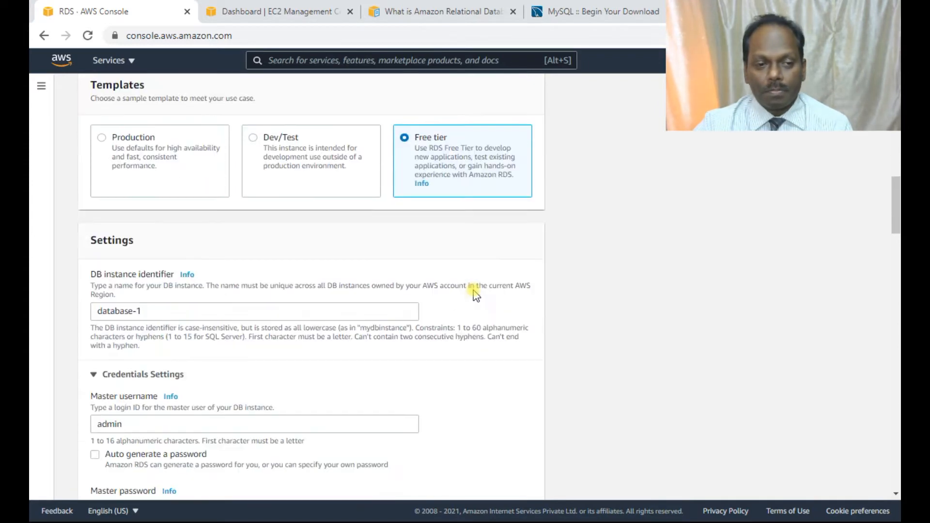
{"action": "scroll", "coordinate": [474, 290], "scroll_direction": "down", "scroll_amount": 3}
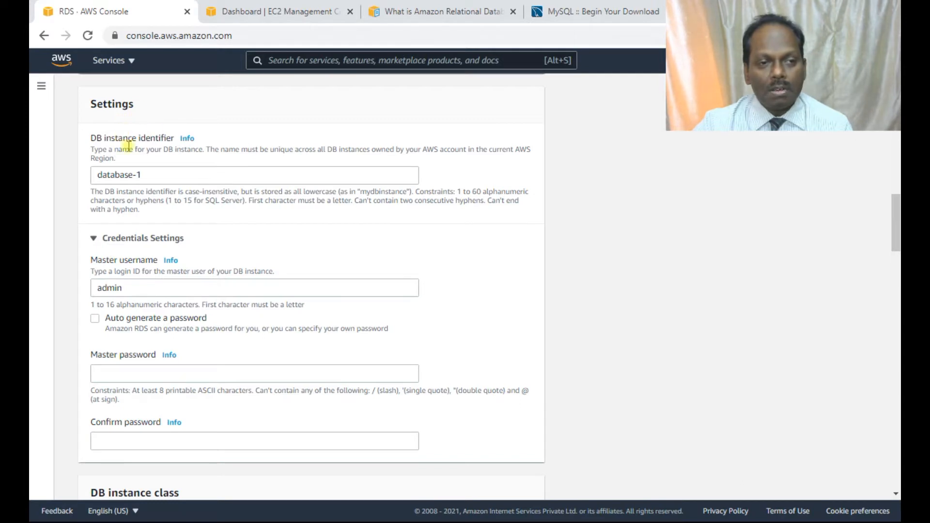
{"action": "left_click_drag", "start_coordinate": [151, 171], "coordinate": [92, 167]}
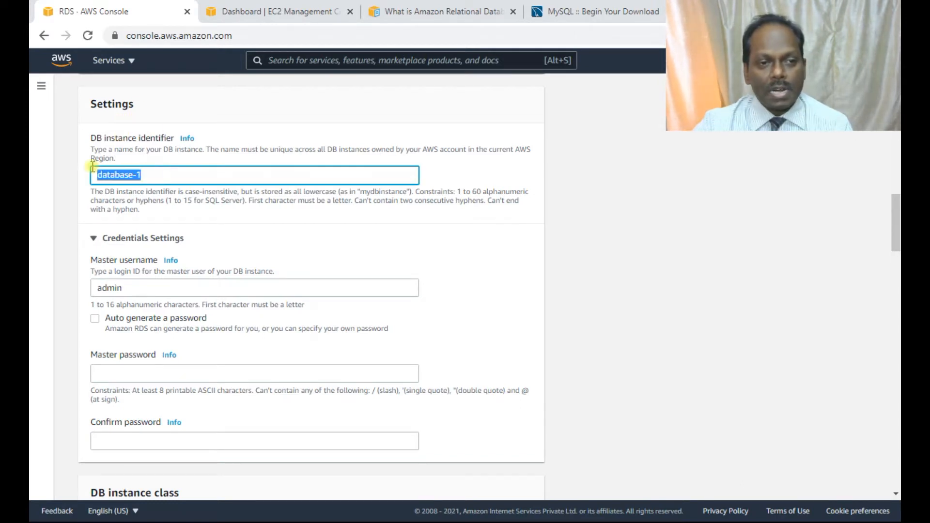
{"action": "left_click", "coordinate": [172, 174]}
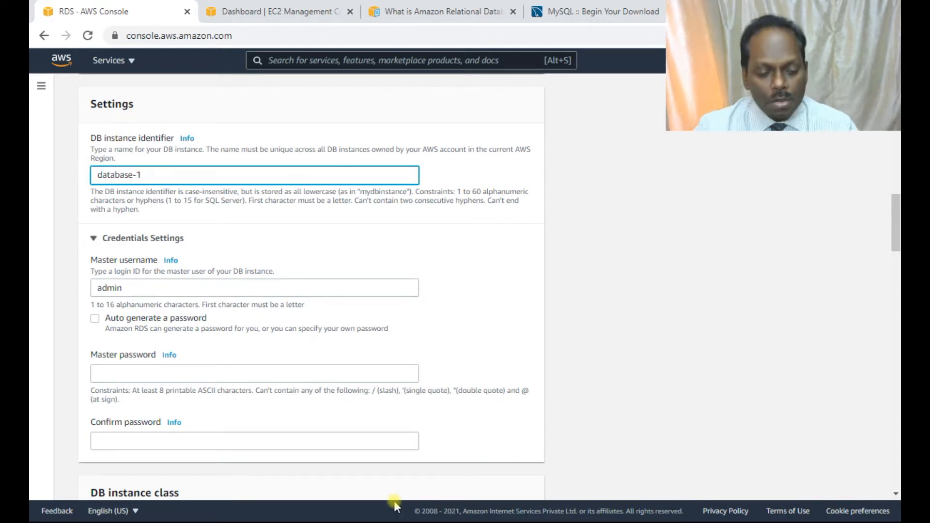
{"action": "key", "text": "alt+Tab"}
{"action": "key", "text": "Tab"}
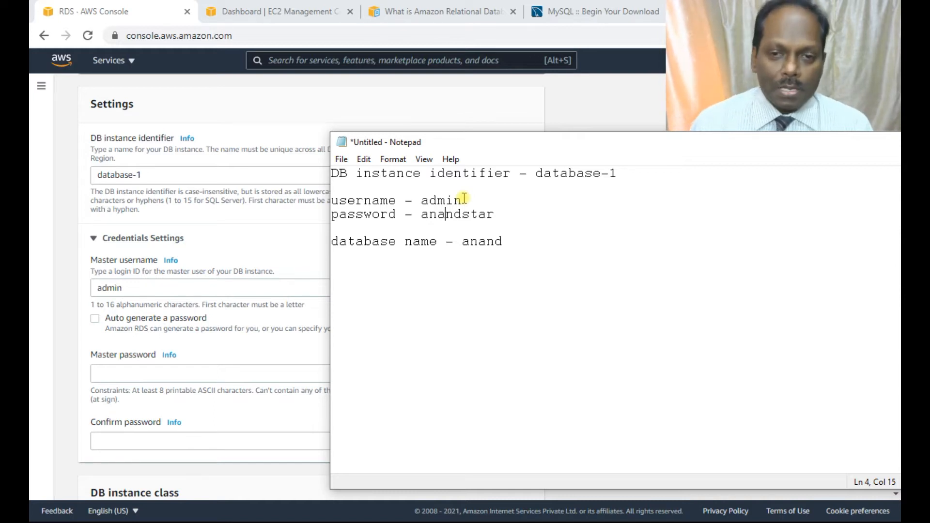
Enter the master password for the database's admin user and repeat it in the confirmation field.
{"action": "left_click", "coordinate": [116, 371]}
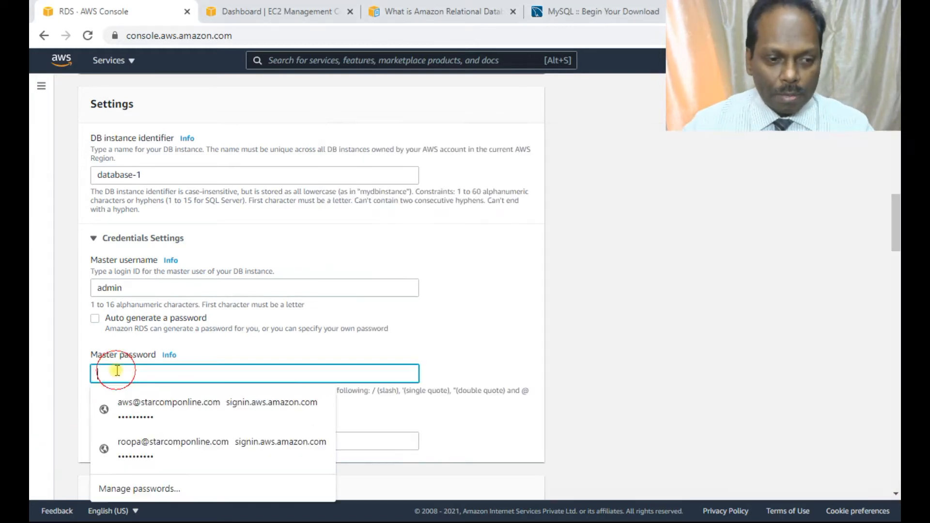
{"action": "type", "text": "•••••••"}
{"action": "key", "text": "Tab"}
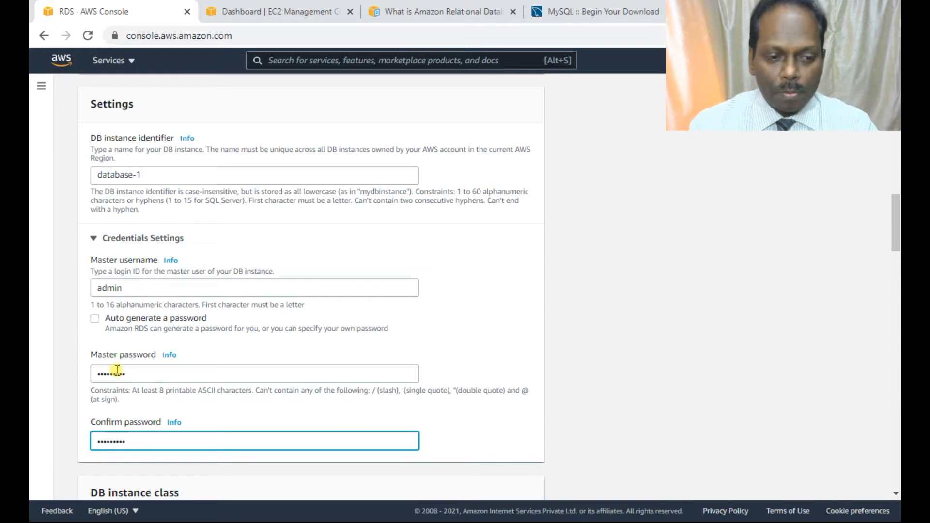
Keep the db.t2.micro class and 20 GiB of General Purpose (SSD) storage, and disable storage autoscaling.
{"action": "scroll", "coordinate": [117, 371], "scroll_direction": "down", "scroll_amount": 5}
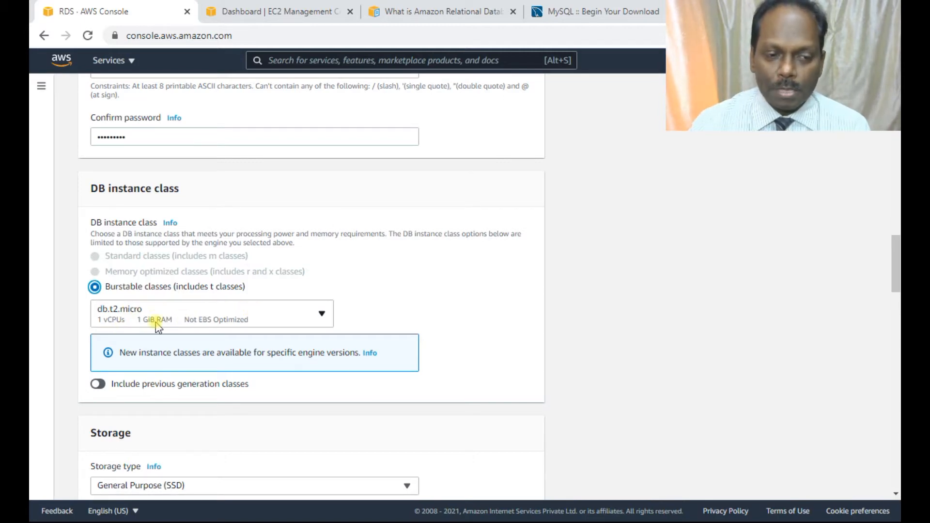
{"action": "scroll", "coordinate": [446, 318], "scroll_direction": "down", "scroll_amount": 4}
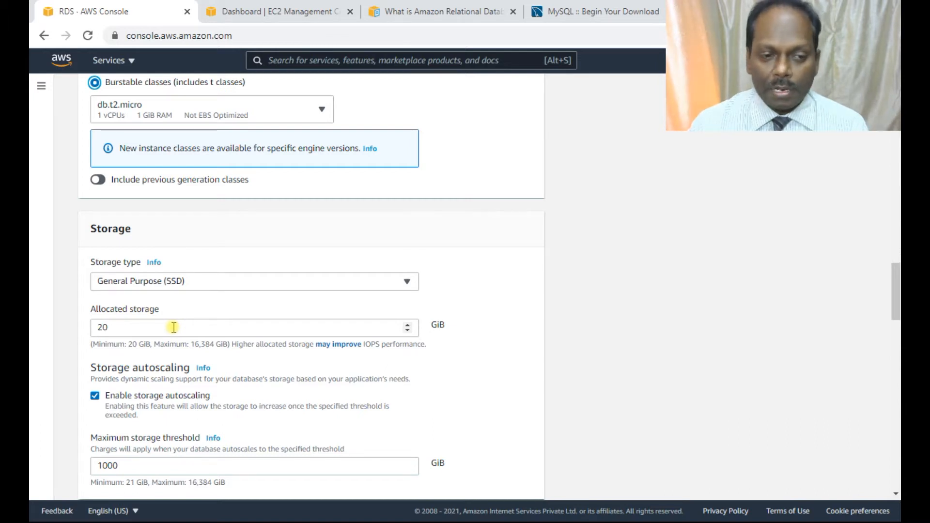
{"action": "scroll", "coordinate": [173, 327], "scroll_direction": "down", "scroll_amount": 1}
{"action": "scroll", "coordinate": [174, 328], "scroll_direction": "down", "scroll_amount": 1}
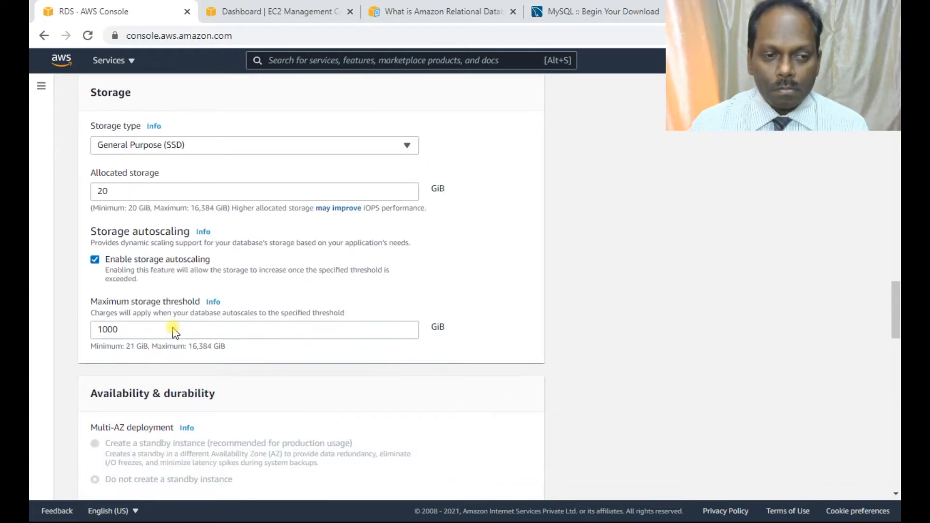
{"action": "left_click", "coordinate": [96, 260]}
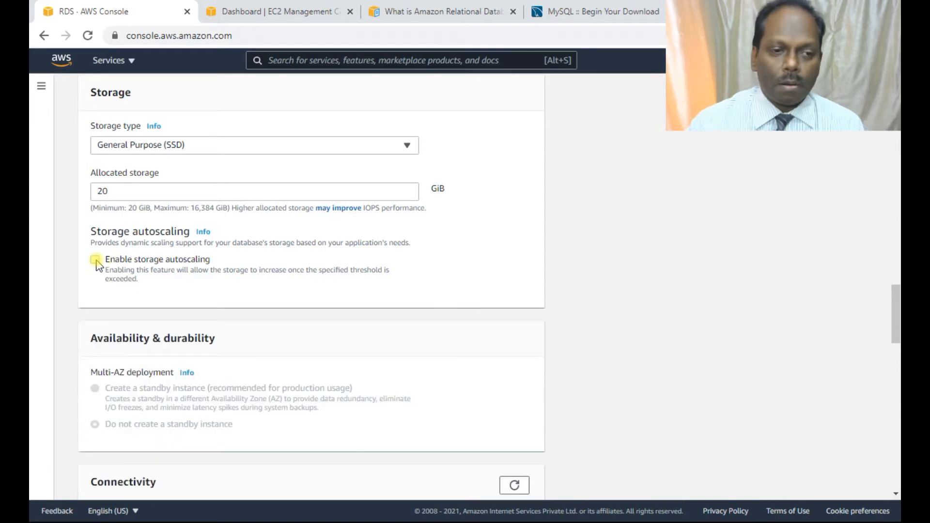
Keep the default VPC and subnet group for connectivity and set public access to Yes.
{"action": "scroll", "coordinate": [97, 264], "scroll_direction": "down", "scroll_amount": 2}
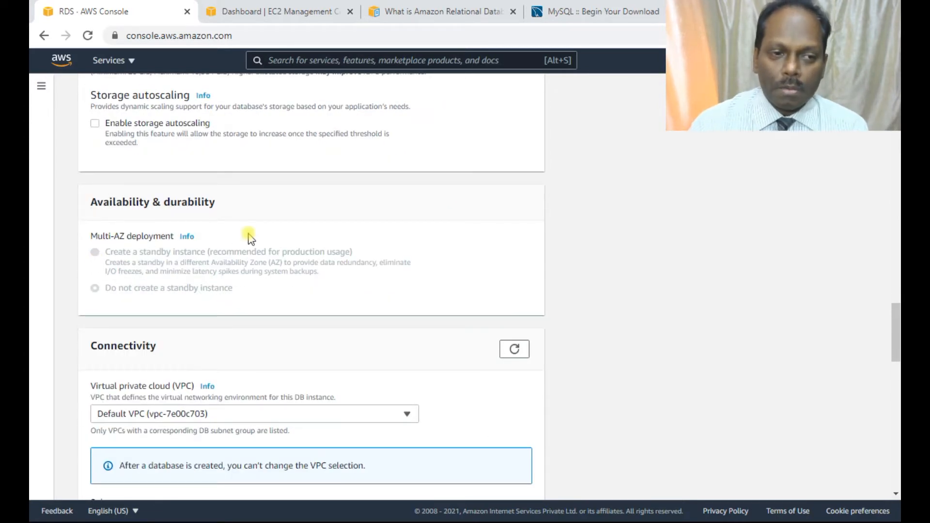
{"action": "scroll", "coordinate": [249, 238], "scroll_direction": "down", "scroll_amount": 4}
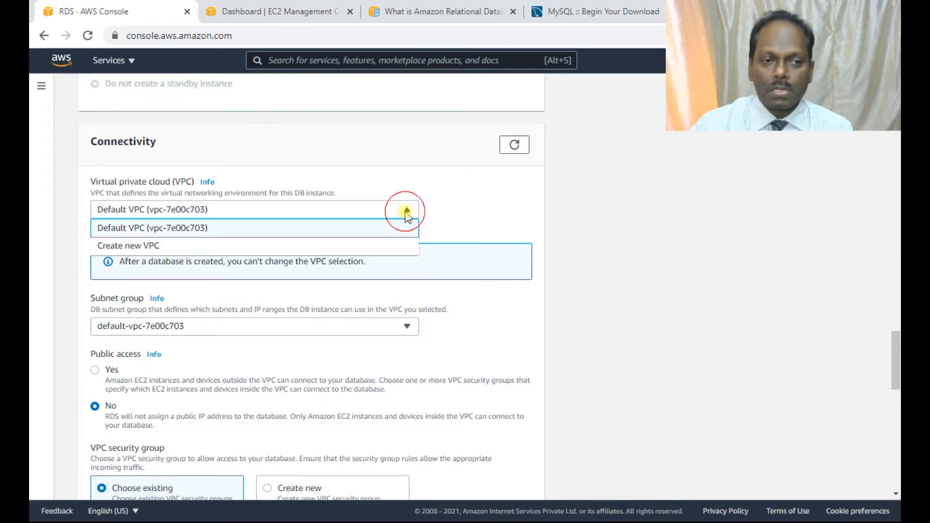
{"action": "left_click", "coordinate": [442, 211]}
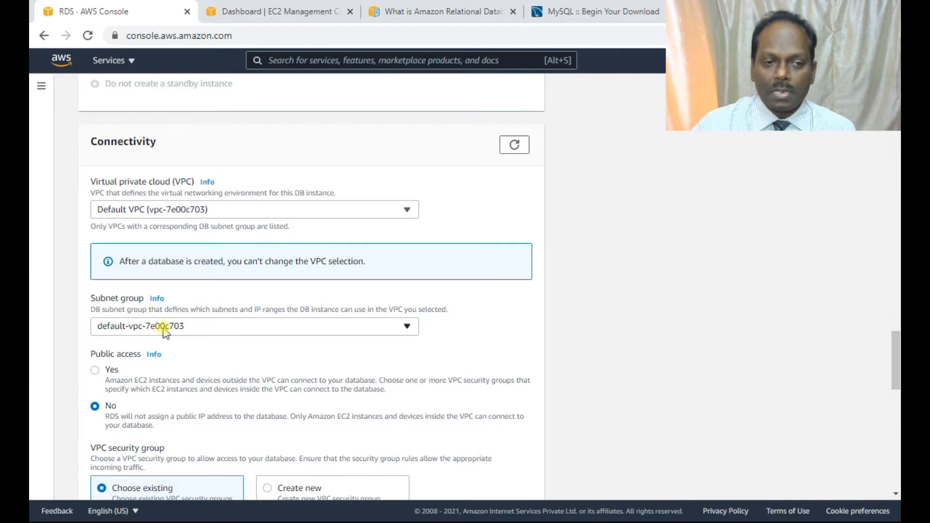
{"action": "scroll", "coordinate": [186, 350], "scroll_direction": "down", "scroll_amount": 1}
{"action": "scroll", "coordinate": [186, 350], "scroll_direction": "down", "scroll_amount": 3}
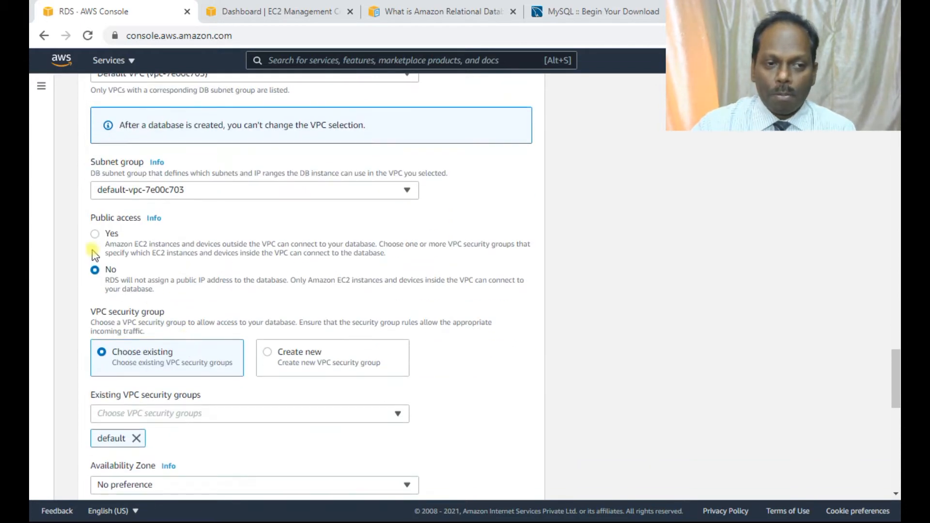
{"action": "left_click", "coordinate": [96, 234]}
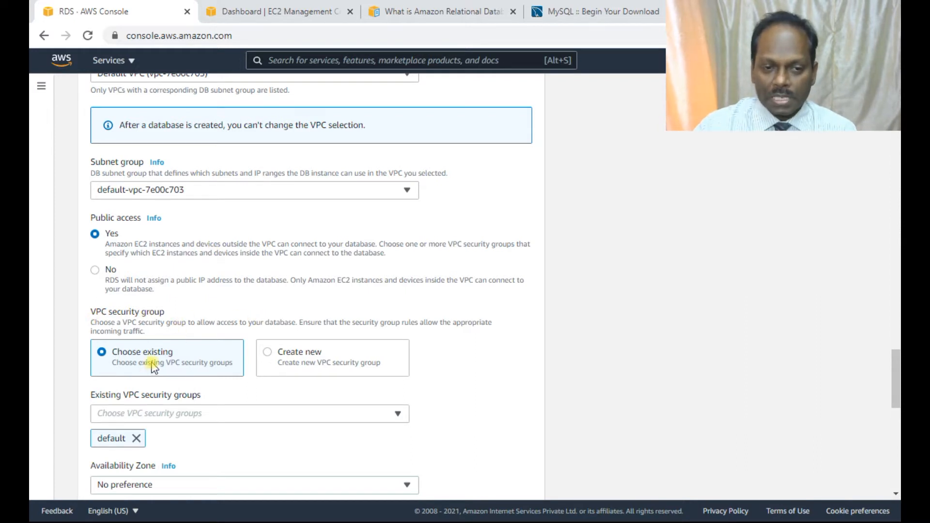
Keep the default existing security group with no availability zone preference, and expand the additional connectivity configuration.
{"action": "scroll", "coordinate": [312, 354], "scroll_direction": "down", "scroll_amount": 1}
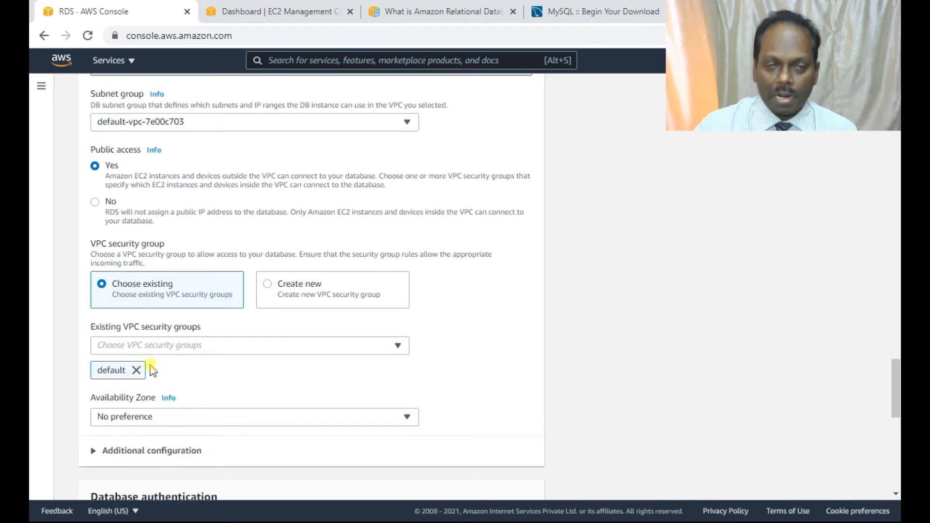
{"action": "scroll", "coordinate": [178, 325], "scroll_direction": "down", "scroll_amount": 1}
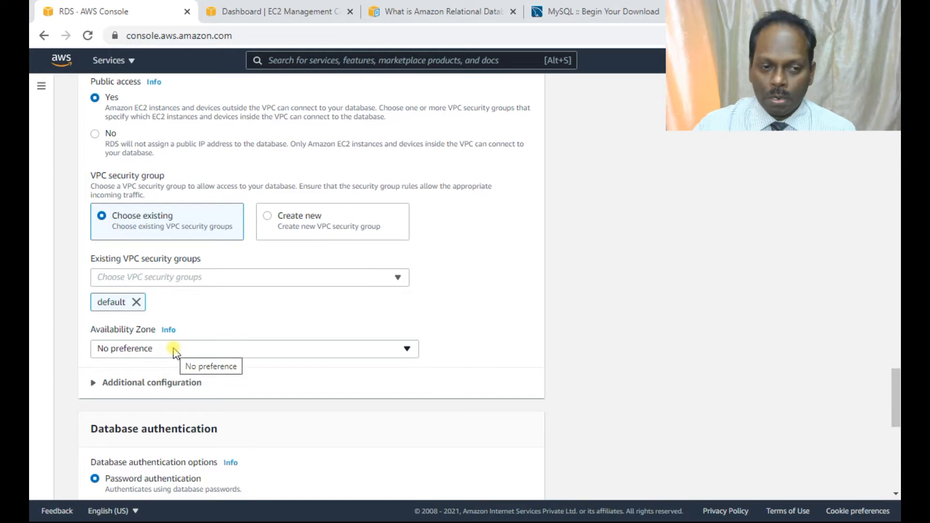
{"action": "left_click", "coordinate": [149, 383]}
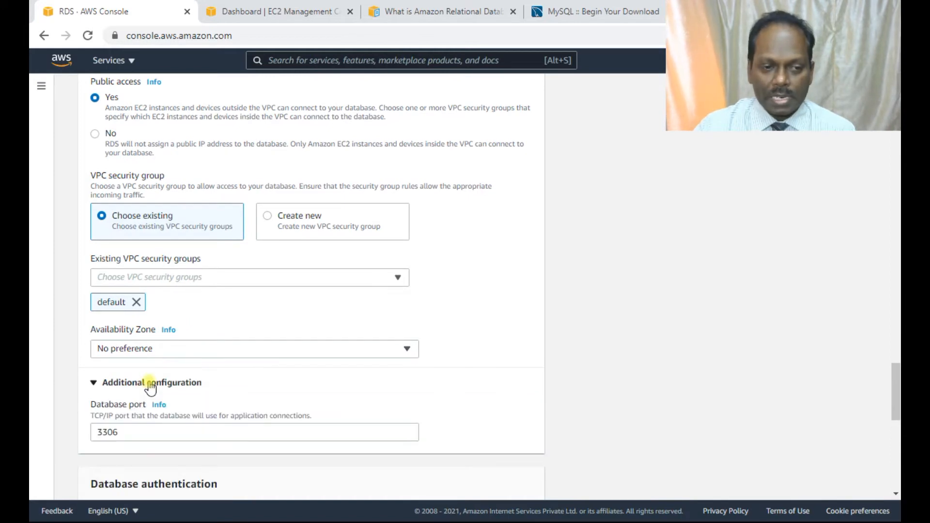
Set the database port to 3304 and keep Password authentication as the database authentication option.
{"action": "scroll", "coordinate": [149, 386], "scroll_direction": "down", "scroll_amount": 2}
{"action": "double_click", "coordinate": [103, 297]}
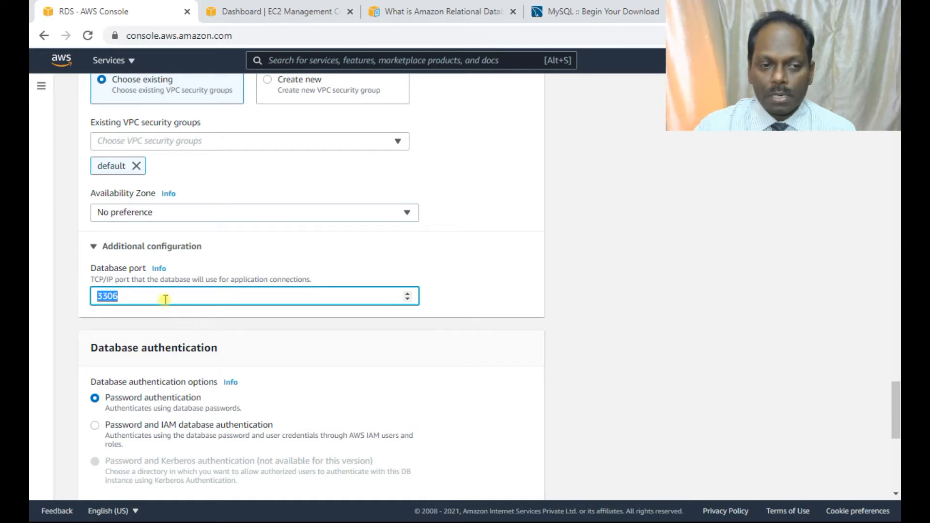
{"action": "type", "text": "3304"}
{"action": "scroll", "coordinate": [164, 299], "scroll_direction": "down", "scroll_amount": 2}
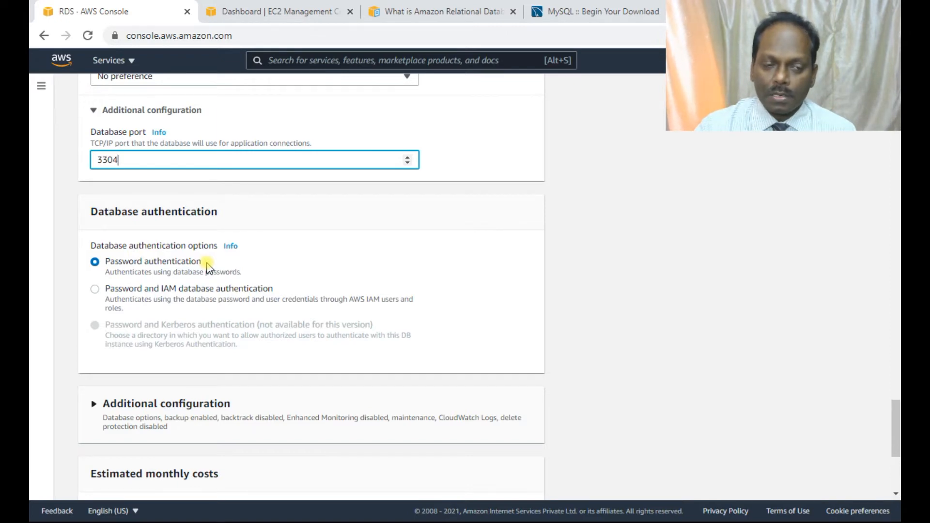
{"action": "scroll", "coordinate": [207, 267], "scroll_direction": "down", "scroll_amount": 3}
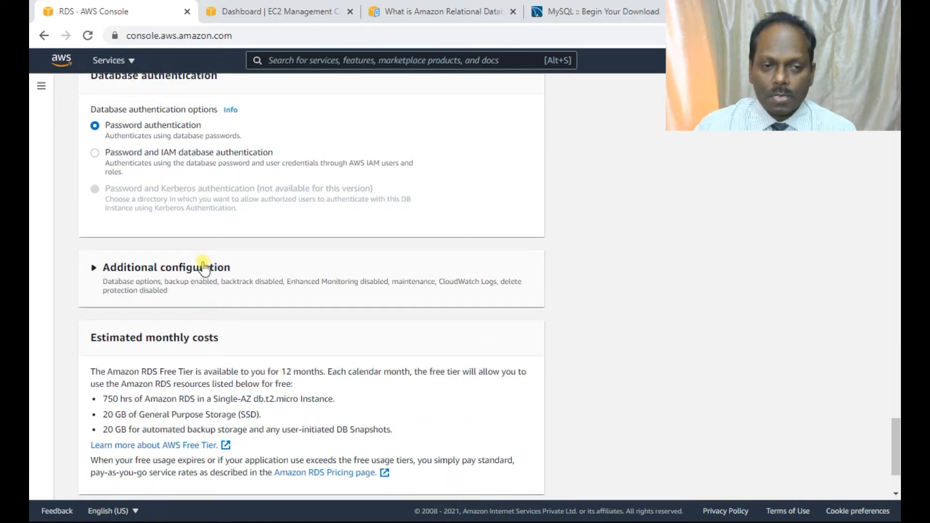
Expand the additional configuration below the authentication options and enter the initial database name.
{"action": "left_click", "coordinate": [203, 266]}
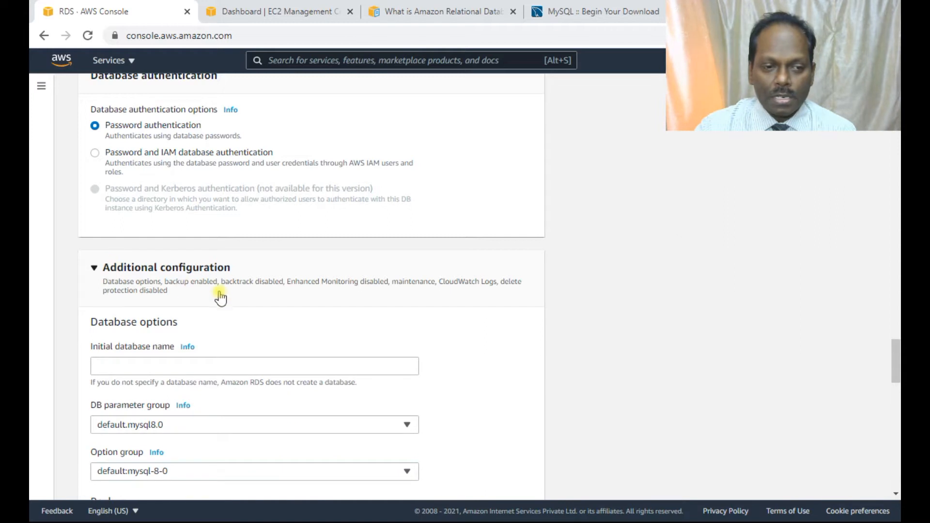
{"action": "scroll", "coordinate": [190, 290], "scroll_direction": "down", "scroll_amount": 2}
{"action": "left_click", "coordinate": [165, 298]}
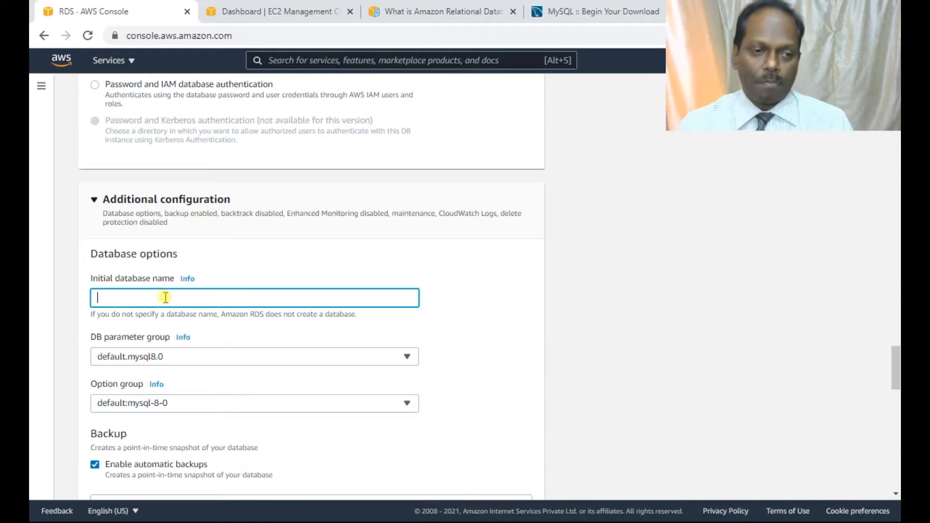
{"action": "type", "text": "anand"}
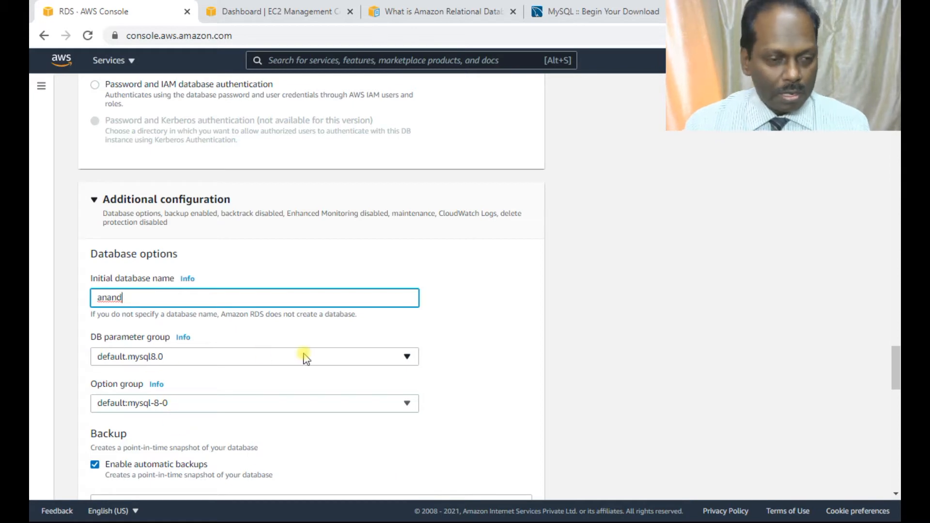
Disable automatic backups, keeping the default parameter, option group, monitoring, log export and maintenance settings.
{"action": "scroll", "coordinate": [306, 358], "scroll_direction": "down", "scroll_amount": 1}
{"action": "scroll", "coordinate": [306, 358], "scroll_direction": "down", "scroll_amount": 2}
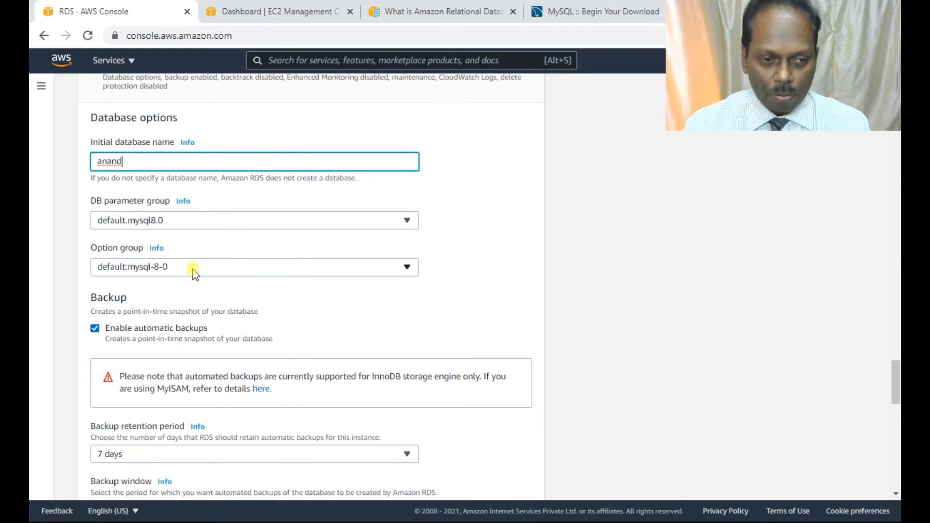
{"action": "left_click", "coordinate": [95, 329]}
{"action": "scroll", "coordinate": [235, 336], "scroll_direction": "down", "scroll_amount": 3}
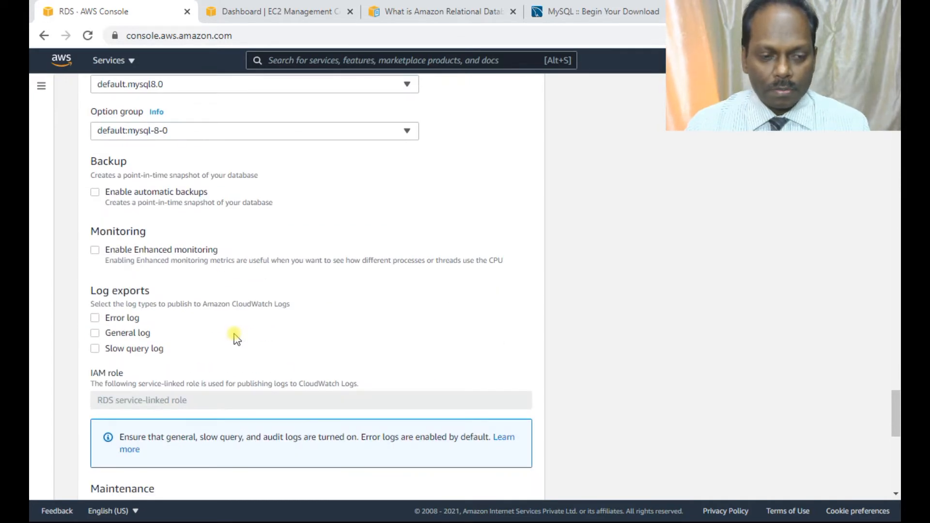
{"action": "scroll", "coordinate": [235, 338], "scroll_direction": "down", "scroll_amount": 6}
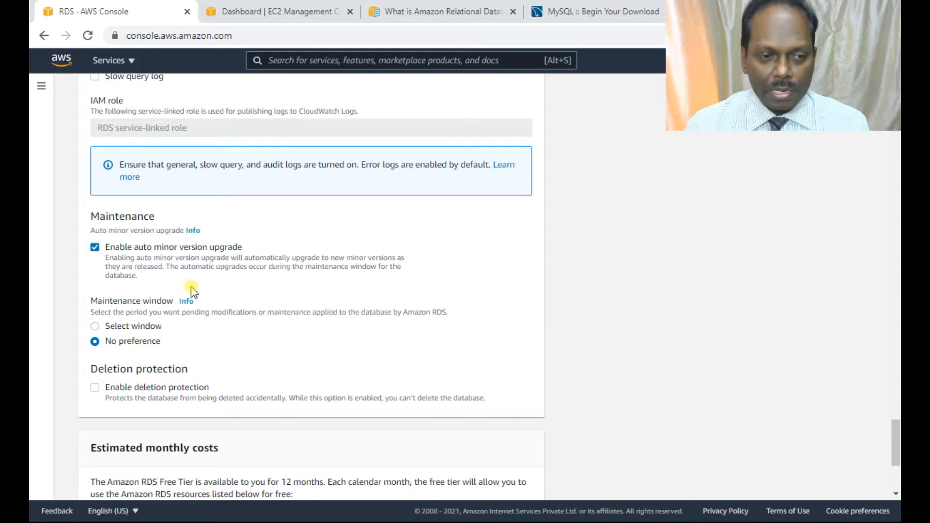
Review the estimated monthly costs section for the Free Tier duration, instance hours, storage and backup allowances.
{"action": "scroll", "coordinate": [196, 296], "scroll_direction": "down", "scroll_amount": 4}
{"action": "left_click_drag", "start_coordinate": [112, 275], "coordinate": [199, 273]}
{"action": "left_click", "coordinate": [145, 262]}
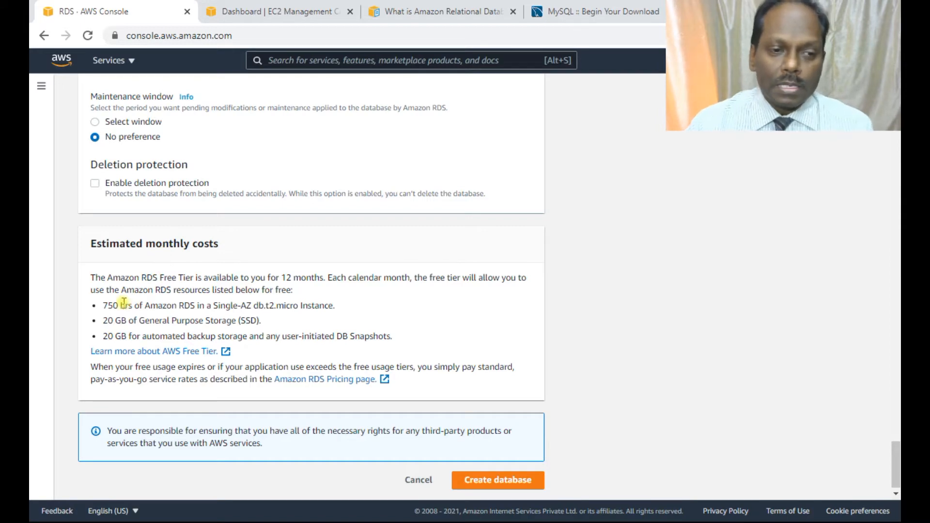
{"action": "left_click_drag", "start_coordinate": [108, 305], "coordinate": [208, 305]}
{"action": "left_click", "coordinate": [209, 305]}
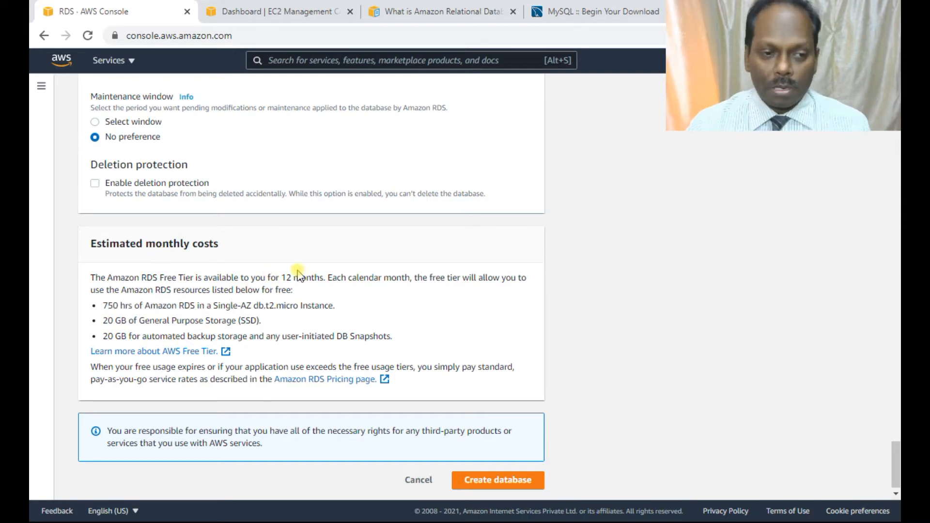
{"action": "left_click_drag", "start_coordinate": [144, 321], "coordinate": [264, 320]}
{"action": "left_click", "coordinate": [182, 335]}
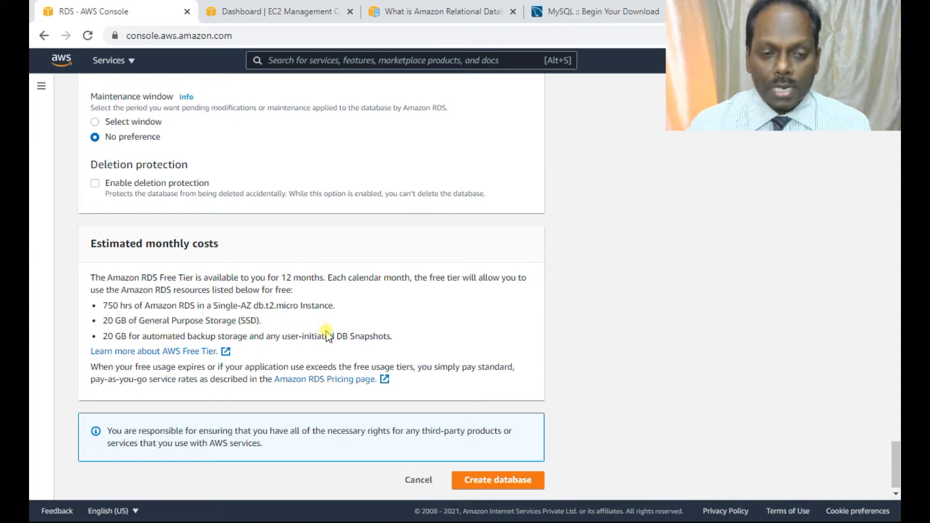
Create the database with the chosen settings and check the status of database-1 in the databases list.
{"action": "scroll", "coordinate": [312, 319], "scroll_direction": "down", "scroll_amount": 1}
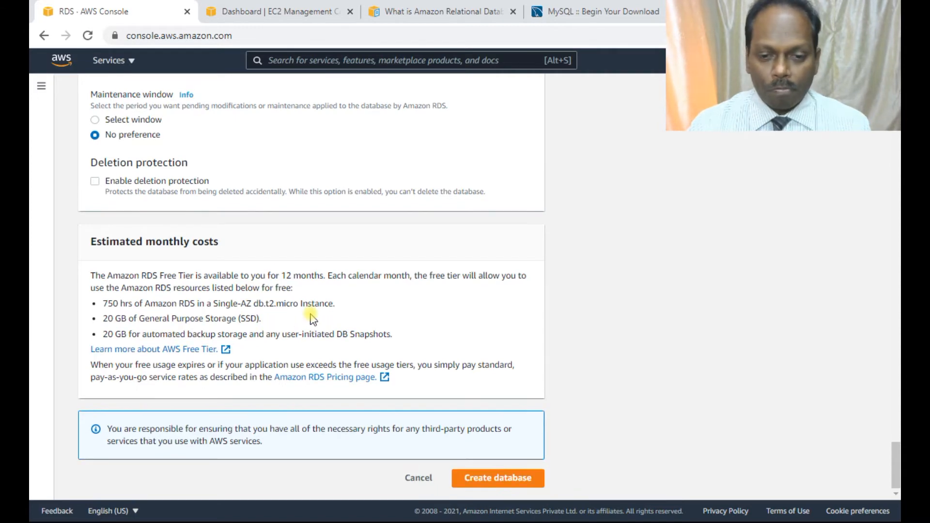
{"action": "left_click", "coordinate": [506, 479]}
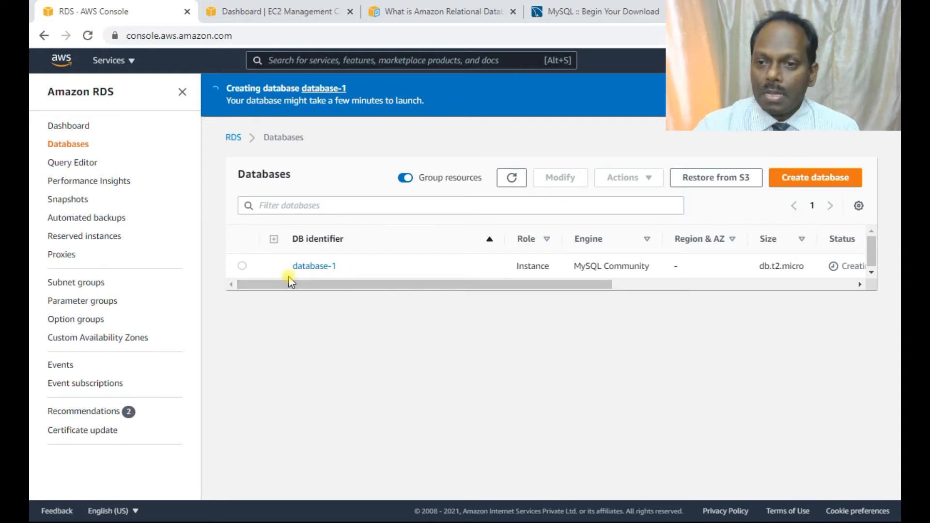
{"action": "left_click_drag", "start_coordinate": [483, 282], "coordinate": [584, 286]}
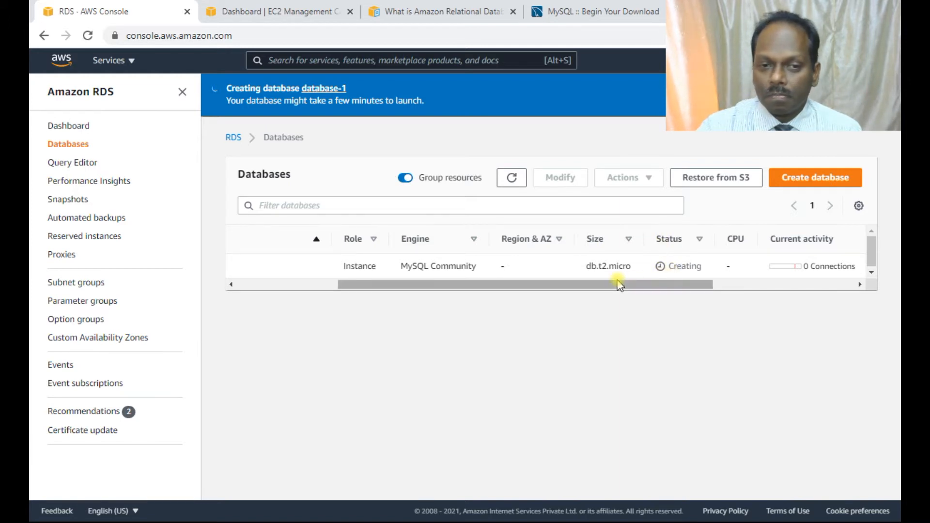
{"action": "left_click_drag", "start_coordinate": [616, 283], "coordinate": [428, 291]}
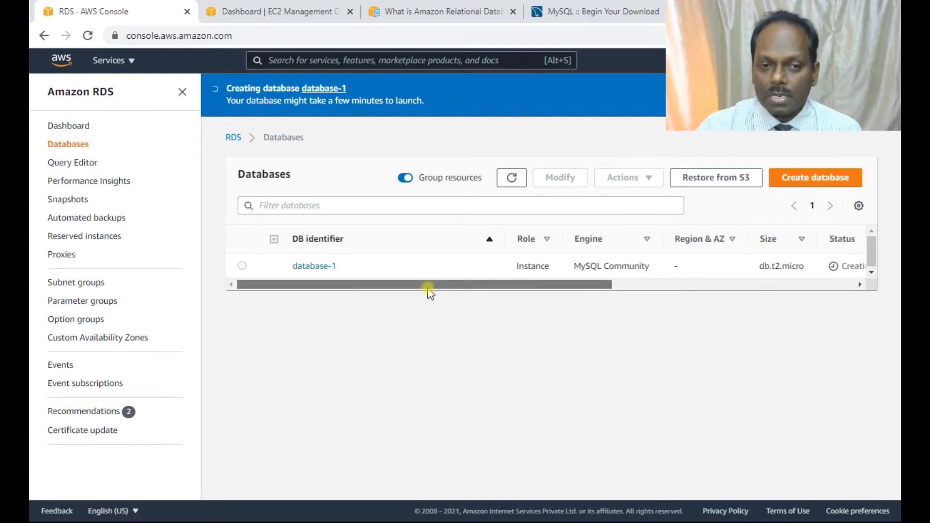
Open the details of database-1 and show its default VPC security group in a new browser tab.
{"action": "left_click", "coordinate": [305, 266]}
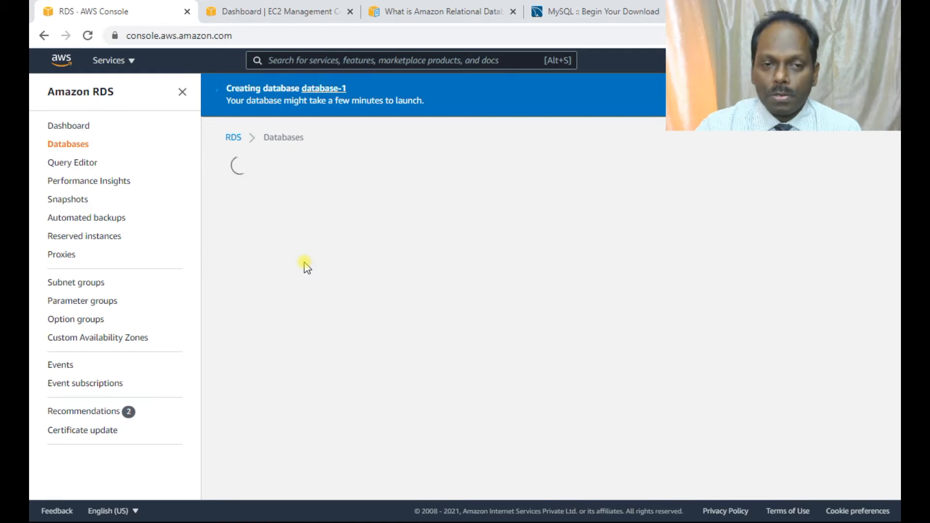
{"action": "scroll", "coordinate": [535, 317], "scroll_direction": "down", "scroll_amount": 3}
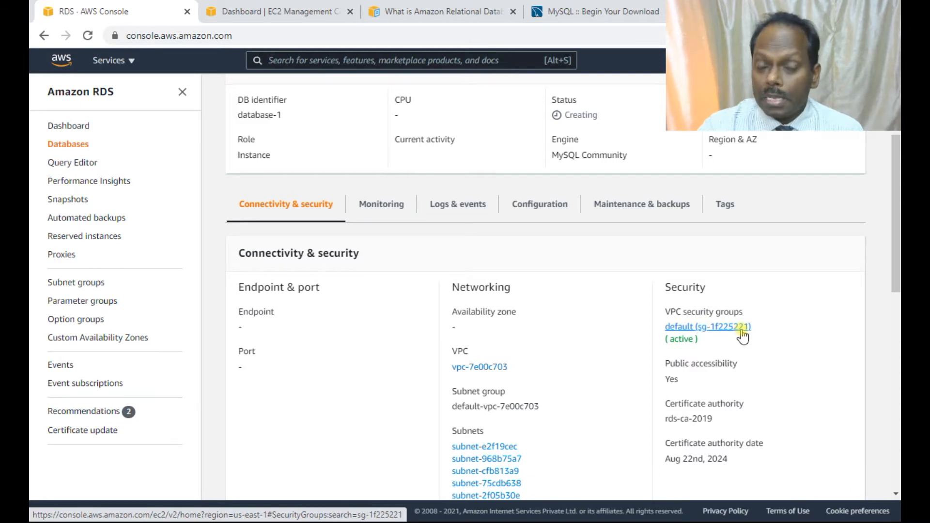
{"action": "right_click", "coordinate": [725, 325]}
{"action": "left_click", "coordinate": [735, 338]}
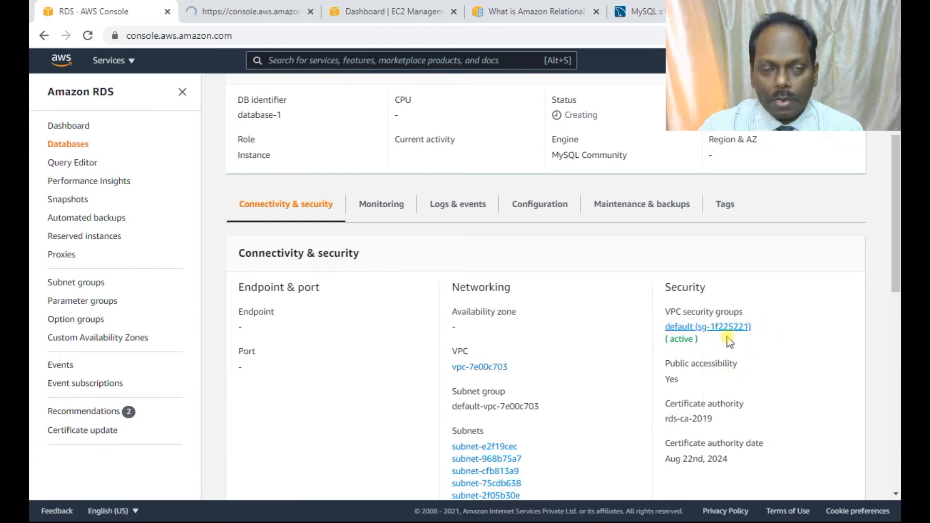
{"action": "left_click", "coordinate": [268, 14]}
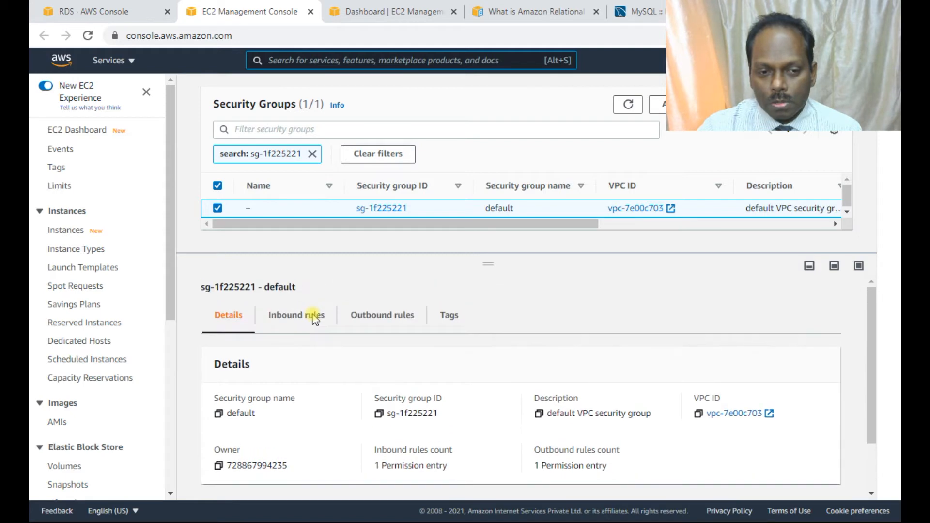
Edit the default security group's inbound rules and add a new rule of type MYSQL/Aurora.
{"action": "left_click", "coordinate": [314, 320]}
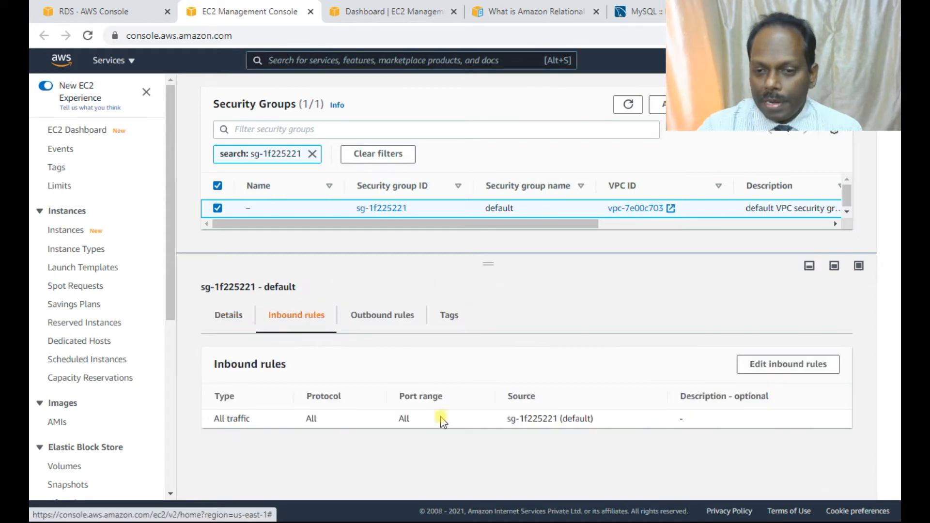
{"action": "left_click", "coordinate": [769, 365]}
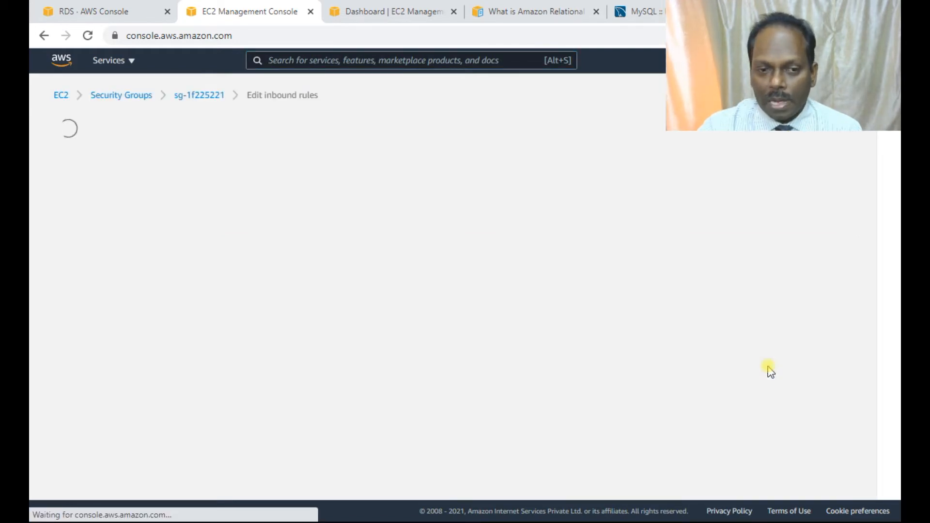
{"action": "triple_click", "coordinate": [288, 298]}
{"action": "left_click", "coordinate": [247, 314]}
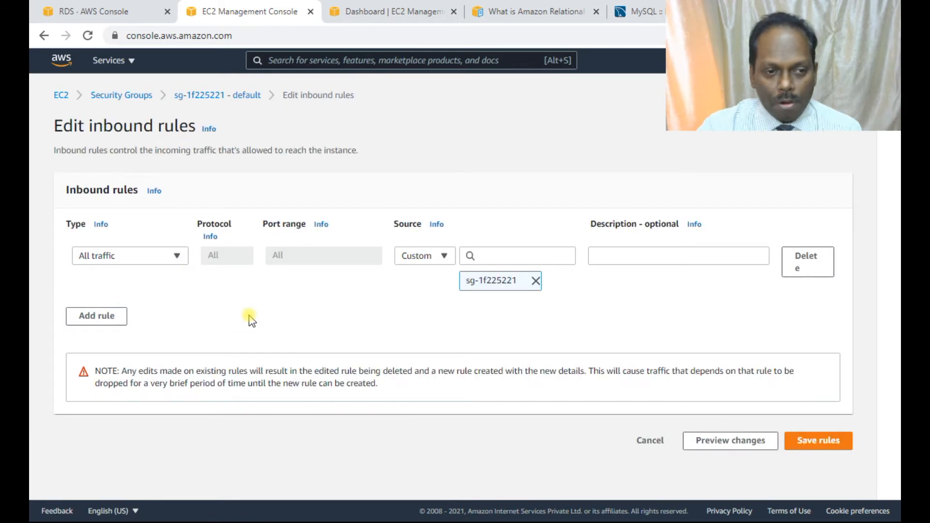
{"action": "left_click", "coordinate": [97, 316]}
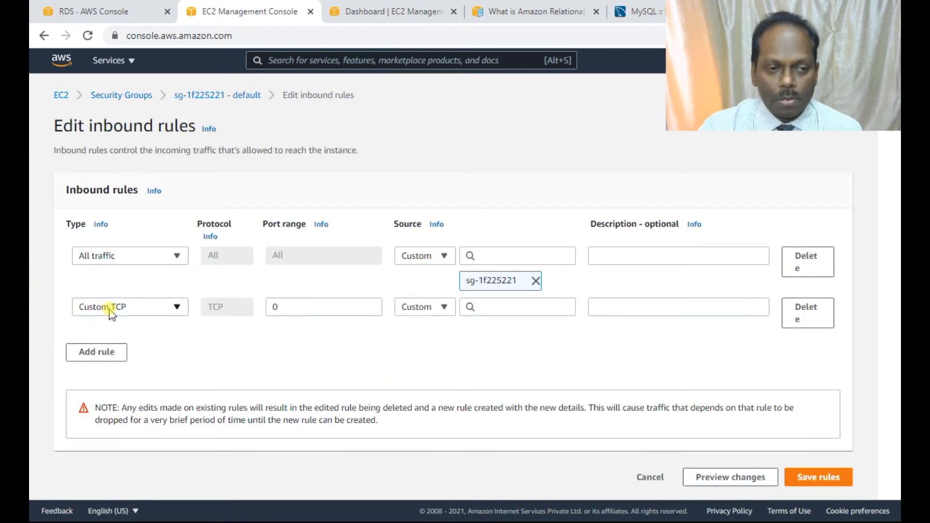
{"action": "left_click", "coordinate": [173, 308]}
{"action": "scroll", "coordinate": [129, 242], "scroll_direction": "down", "scroll_amount": 5}
{"action": "left_click", "coordinate": [126, 241]}
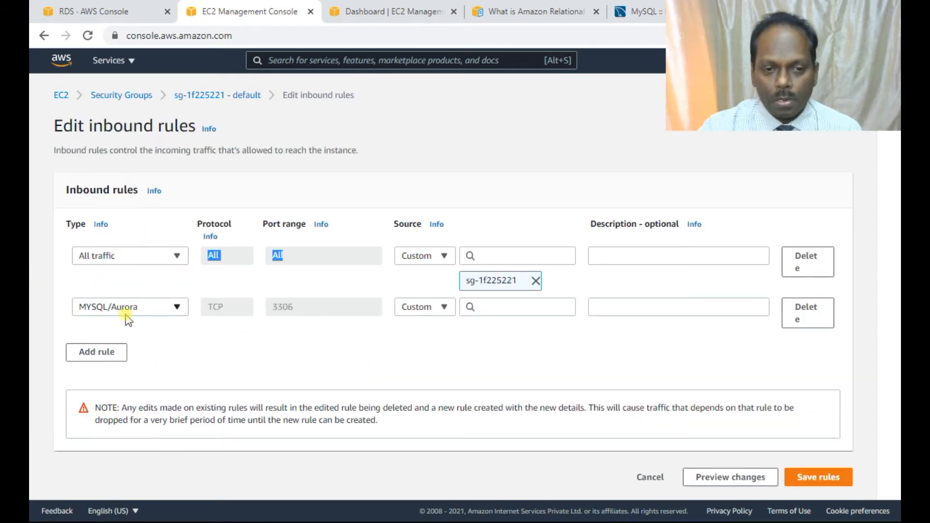
Set the source of the MYSQL/Aurora rule to 0.0.0.0/0 and save the inbound rules.
{"action": "left_click", "coordinate": [499, 308]}
{"action": "left_click", "coordinate": [510, 138]}
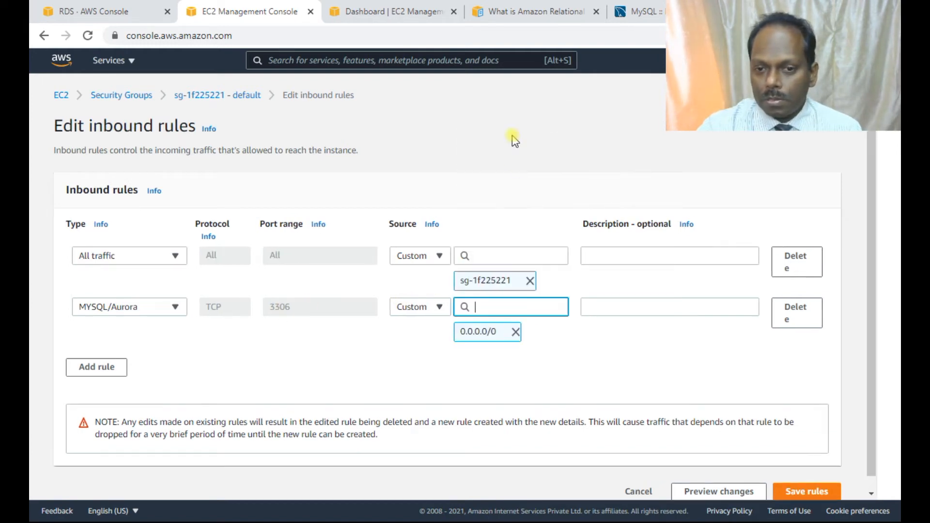
{"action": "scroll", "coordinate": [606, 332], "scroll_direction": "down", "scroll_amount": 1}
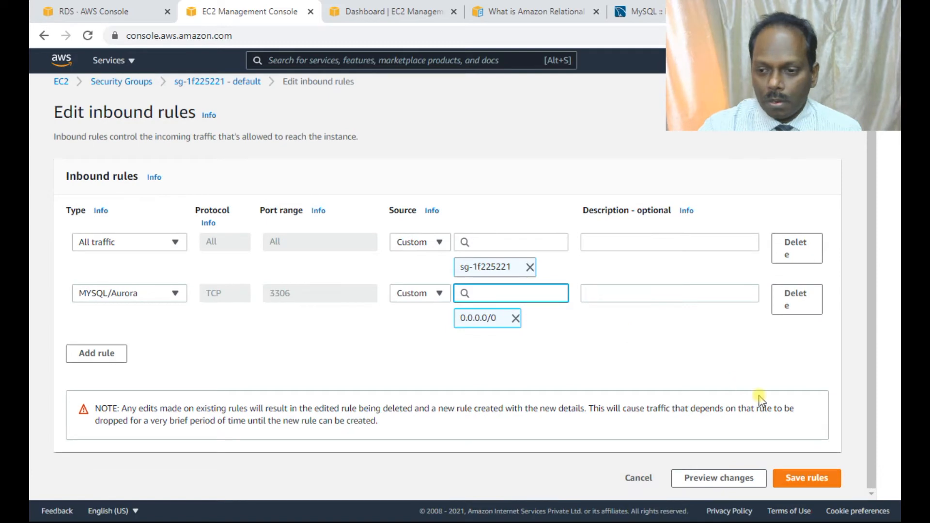
{"action": "left_click", "coordinate": [805, 483]}
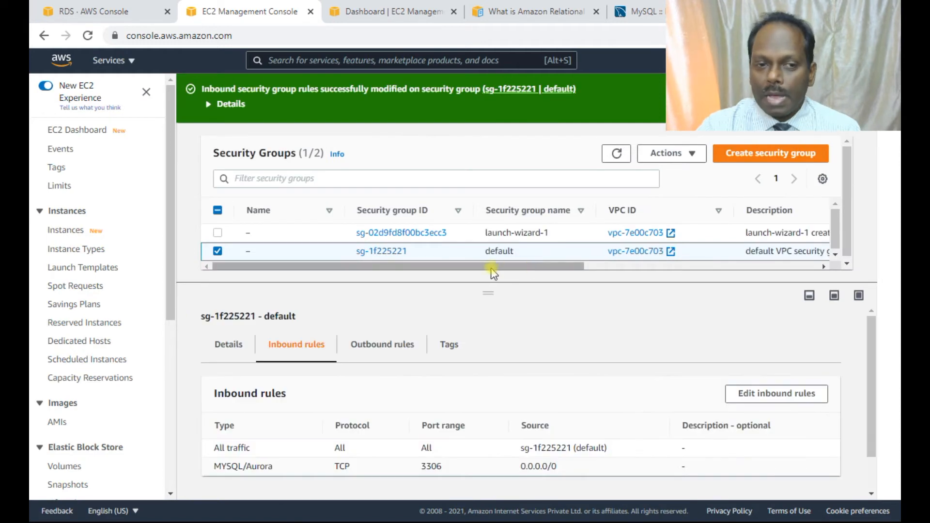
Close the security group page, refresh the RDS databases list, and check the creation status and details of database-1.
{"action": "left_click", "coordinate": [310, 11]}
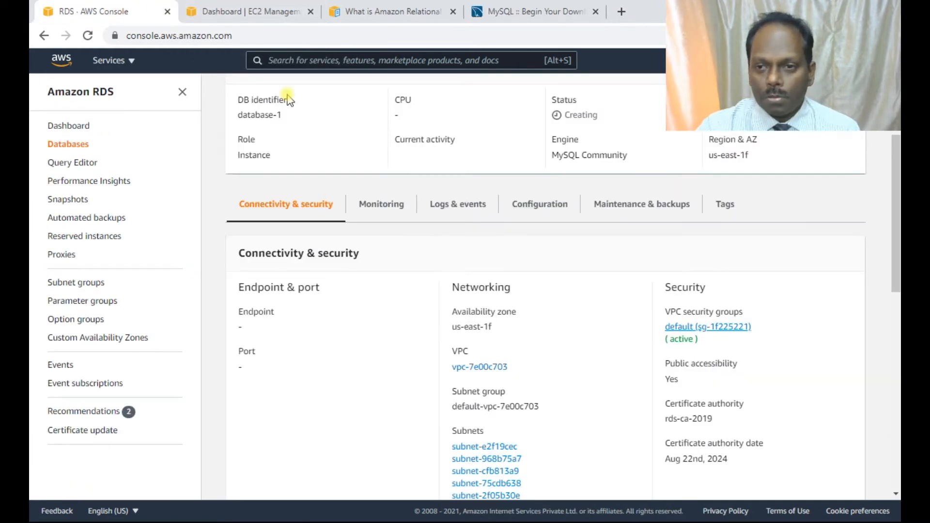
{"action": "scroll", "coordinate": [571, 187], "scroll_direction": "up", "scroll_amount": 3}
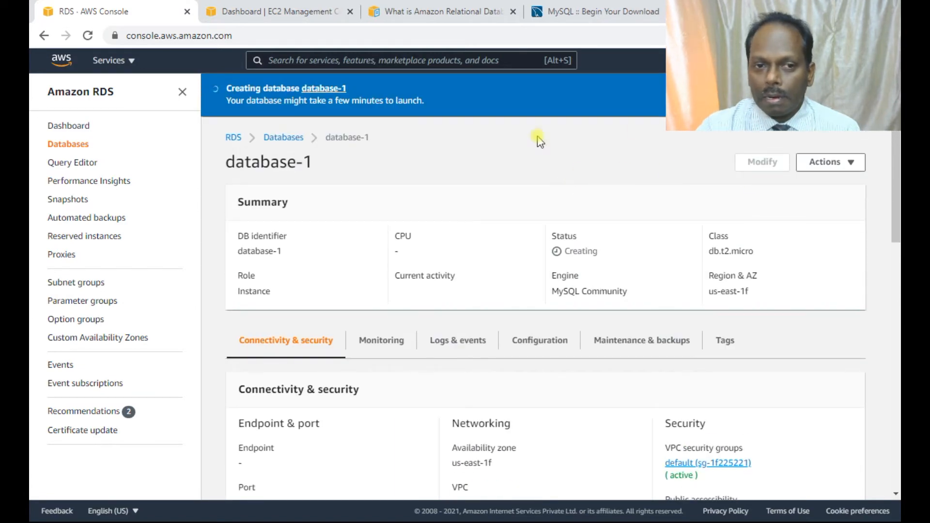
{"action": "left_click", "coordinate": [270, 139]}
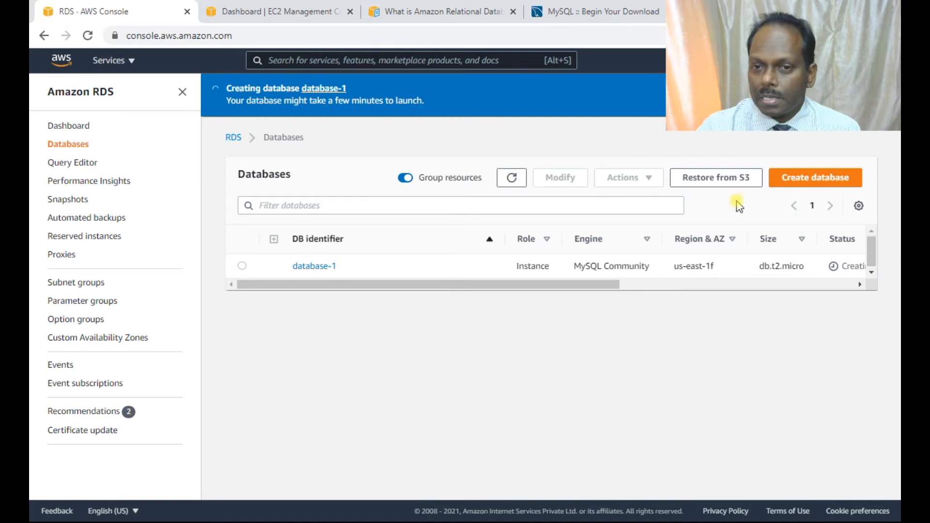
{"action": "left_click", "coordinate": [515, 180]}
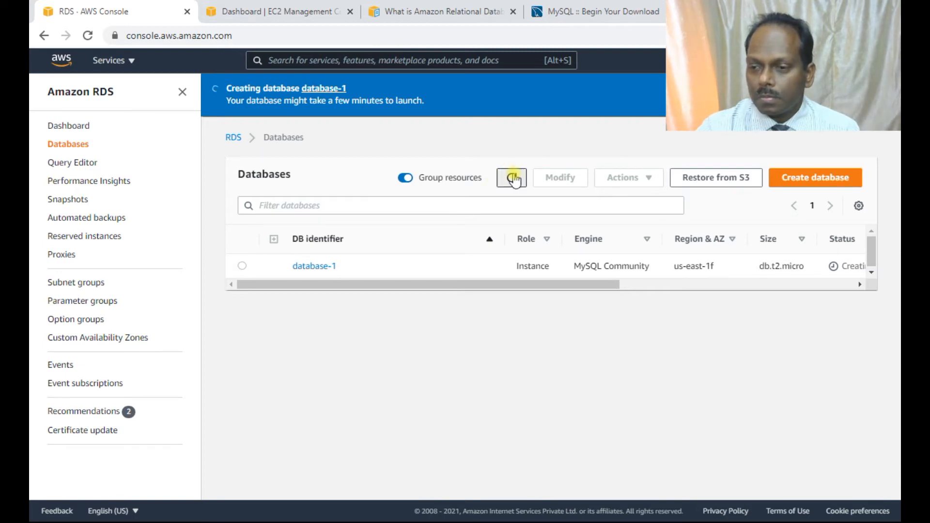
{"action": "left_click", "coordinate": [242, 268]}
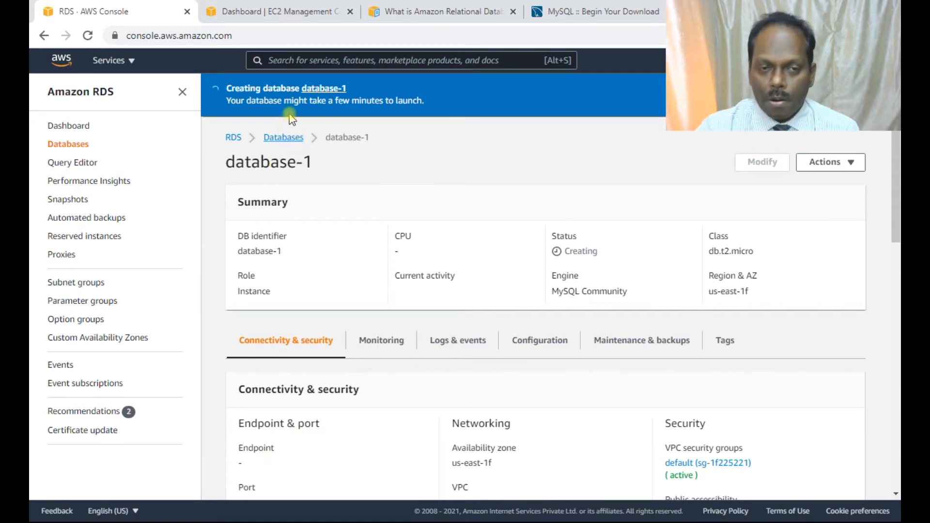
{"action": "left_click", "coordinate": [280, 139]}
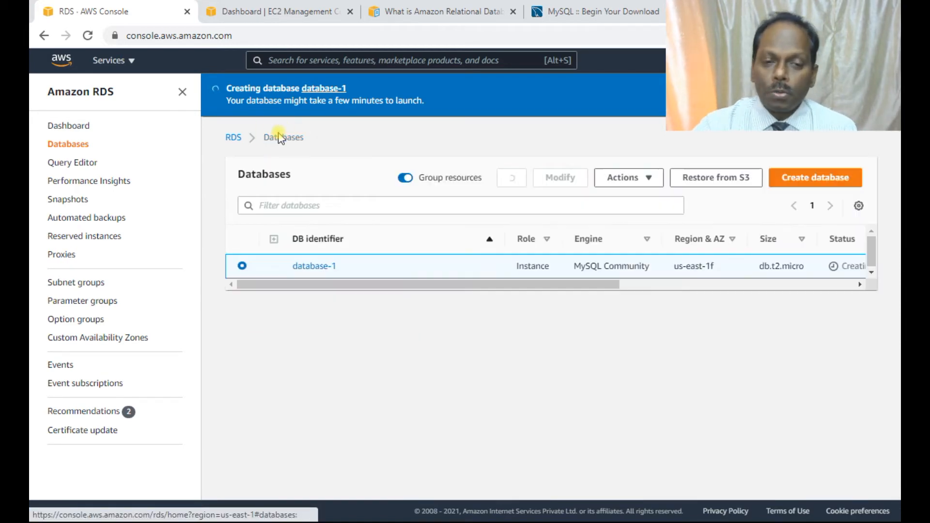
Download the MySQL Workbench installer from the MySQL Community Downloads page without logging in or signing up.
{"action": "left_click", "coordinate": [595, 15]}
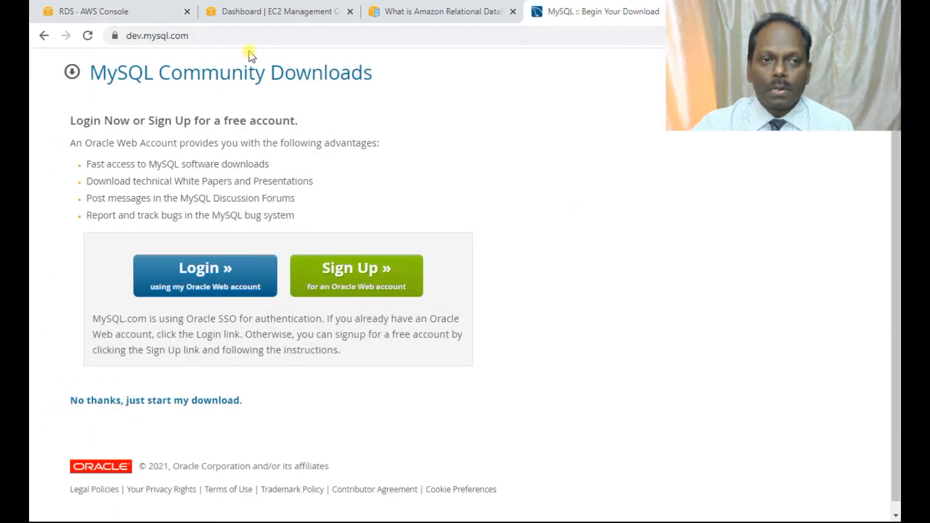
{"action": "left_click", "coordinate": [206, 36]}
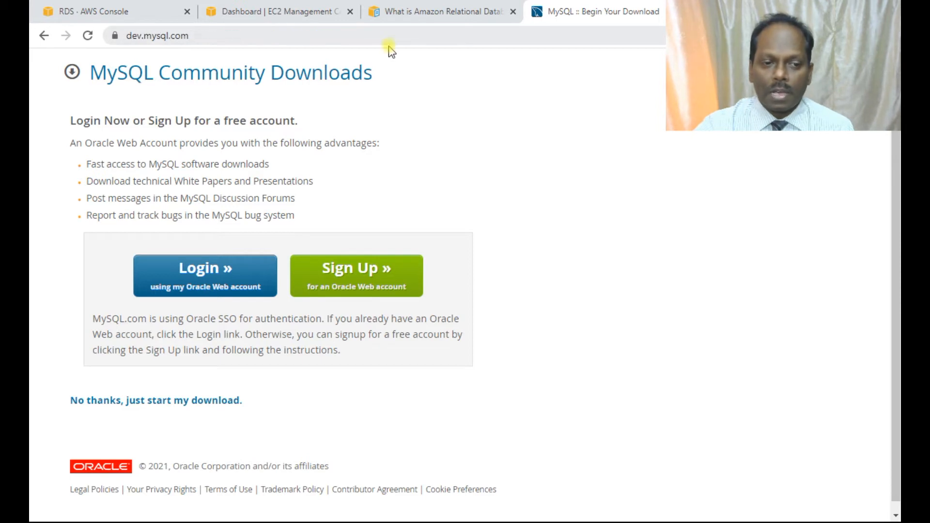
{"action": "left_click", "coordinate": [200, 401]}
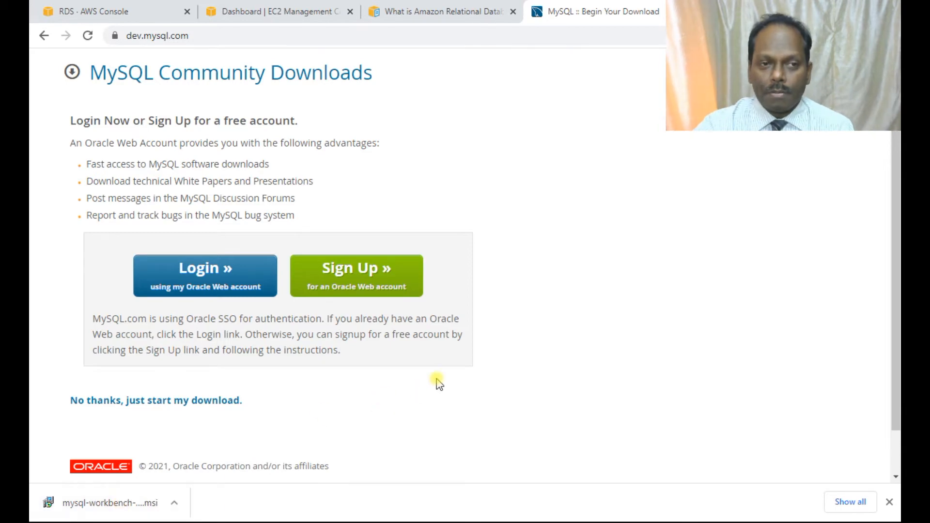
Search the computer for mysql and launch MySQL Workbench 8.0 CE.
{"action": "left_click", "coordinate": [262, 517]}
{"action": "type", "text": "mysql"}
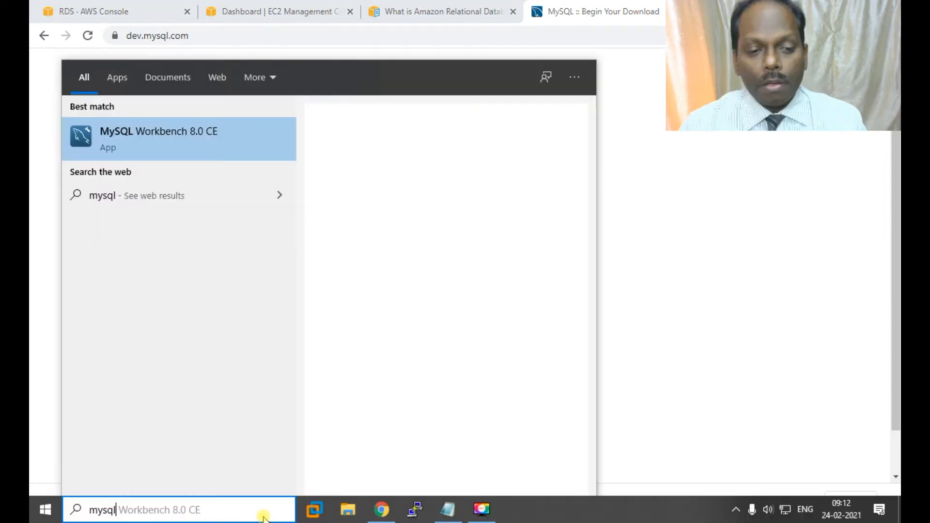
{"action": "left_click", "coordinate": [201, 136]}
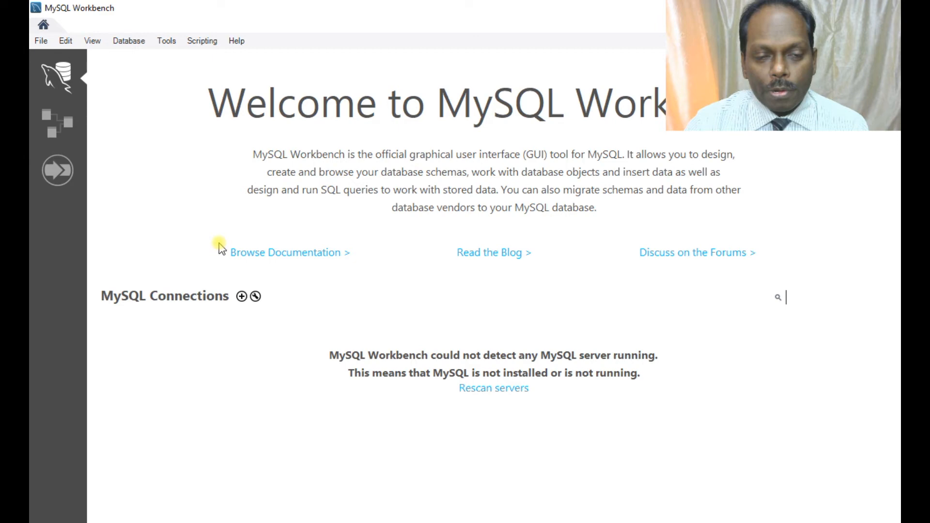
Start a new MySQL connection named mydatabase with the connection method Standard (TCP/IP).
{"action": "left_click", "coordinate": [241, 296]}
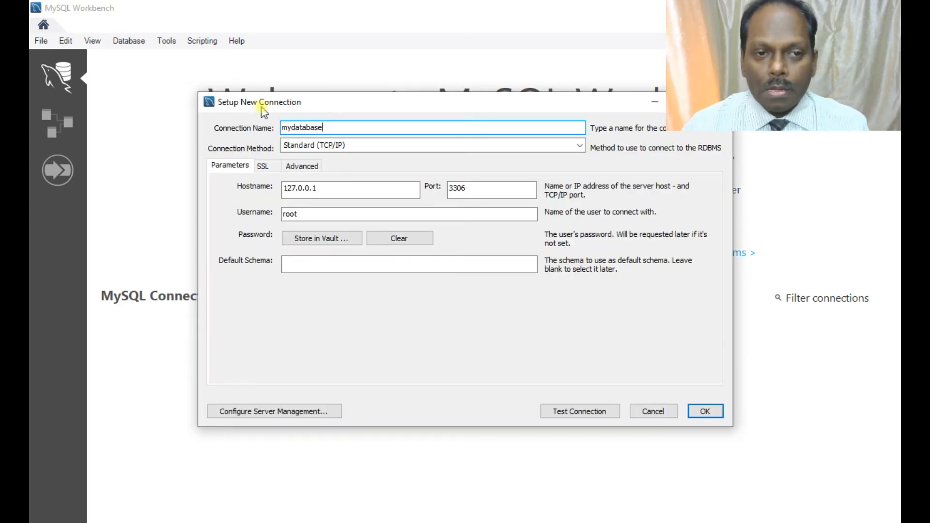
{"action": "left_click", "coordinate": [357, 151]}
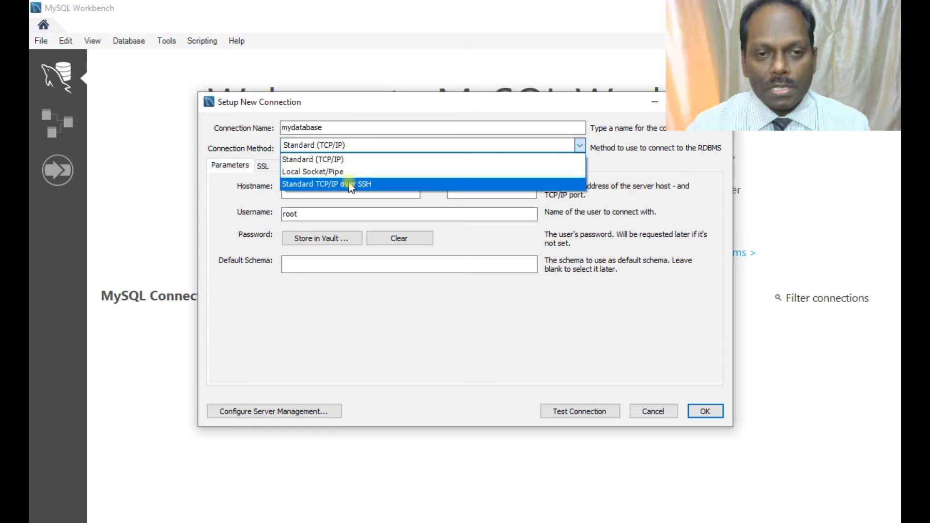
{"action": "left_click", "coordinate": [333, 160]}
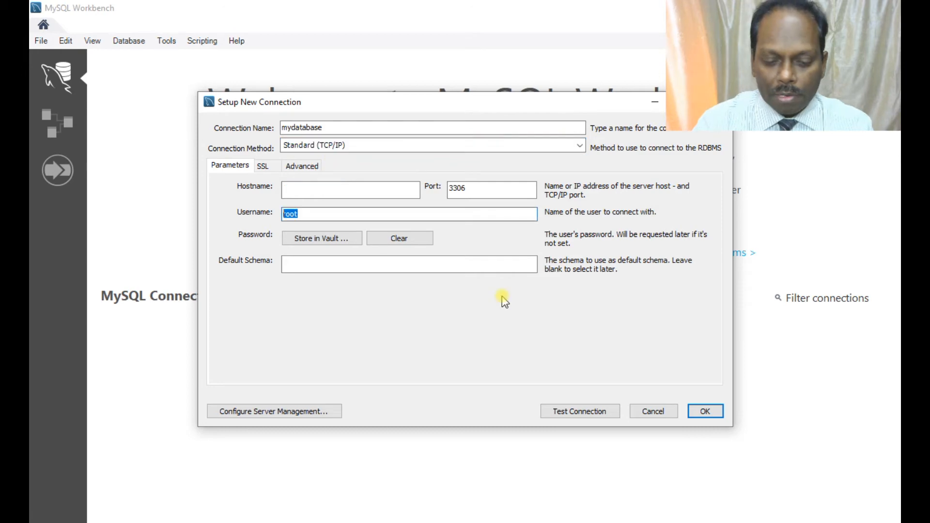
Set the connection's username to admin, clear the hostname, and store the account password in the vault.
{"action": "type", "text": "admin"}
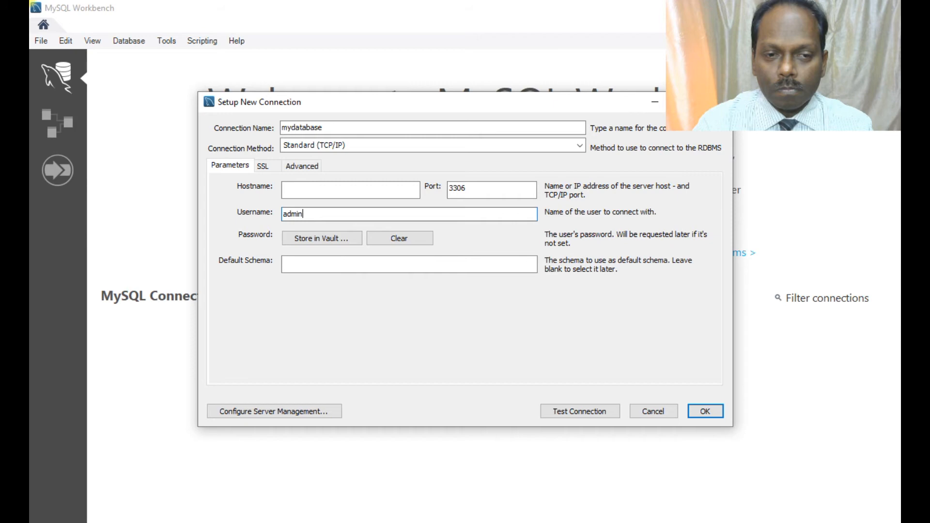
{"action": "type", "text": "*********"}
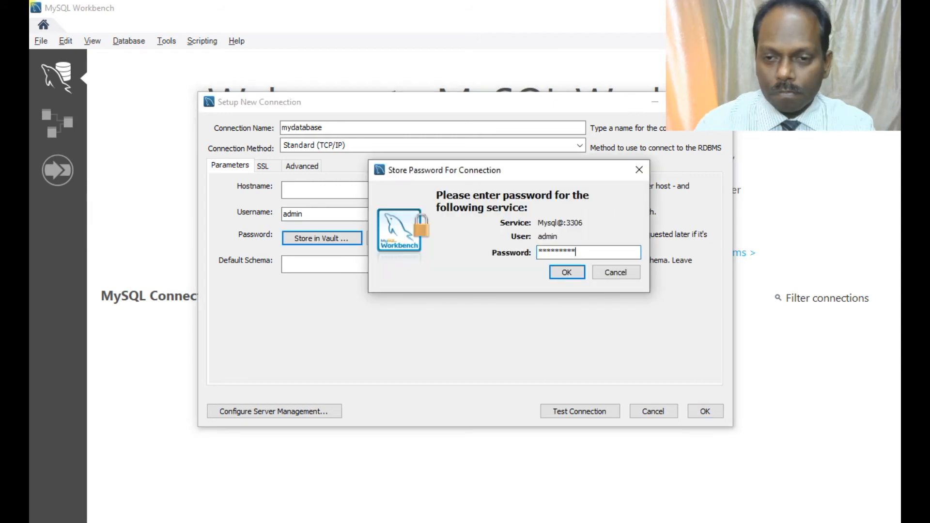
{"action": "left_click", "coordinate": [551, 281]}
Switch to the RDS console in the browser, open the details of database-1 and copy its endpoint.
{"action": "key", "text": "alt+Tab"}
{"action": "key", "text": "alt+Tab"}
{"action": "key", "text": "alt+Tab"}
{"action": "key", "text": "alt+Tab"}
{"action": "key", "text": "alt+Tab"}
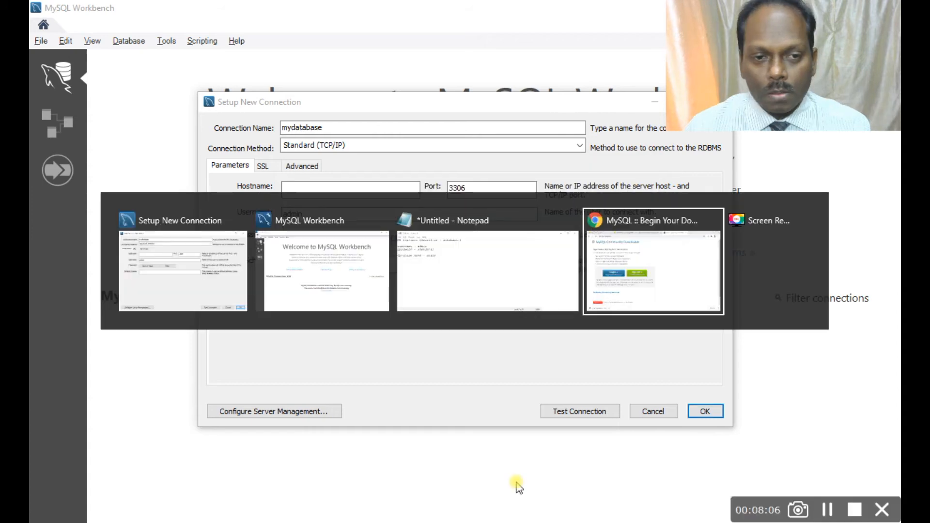
{"action": "key", "text": "alt+Tab"}
{"action": "key", "text": "alt+Tab"}
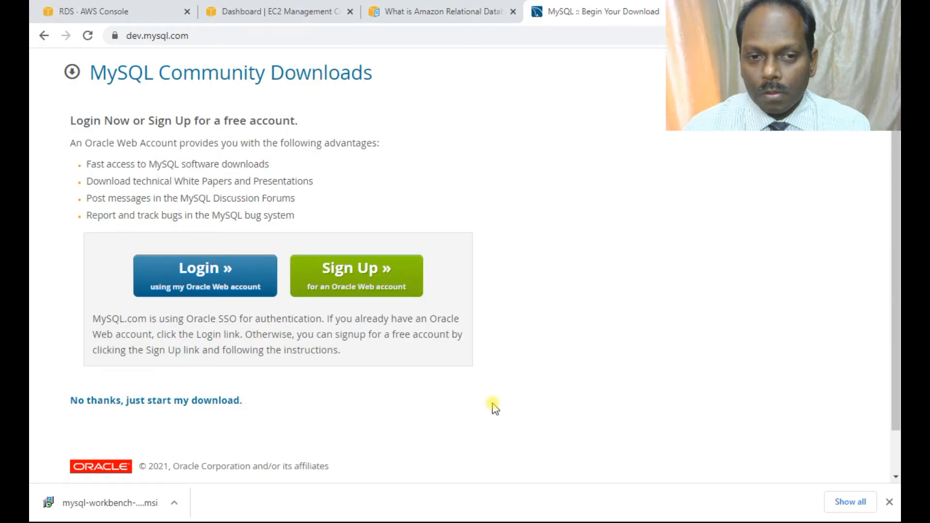
{"action": "left_click", "coordinate": [94, 11]}
{"action": "left_click", "coordinate": [314, 266]}
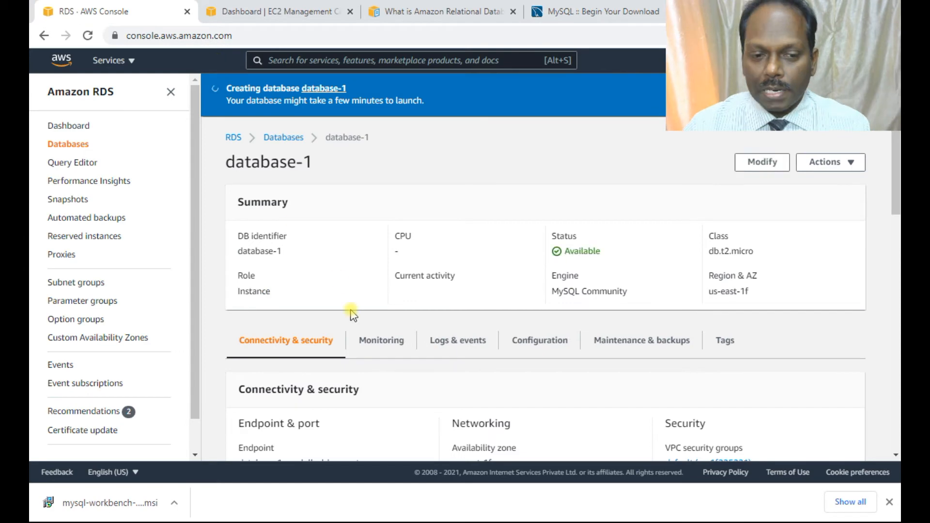
{"action": "scroll", "coordinate": [351, 439], "scroll_direction": "down", "scroll_amount": 4}
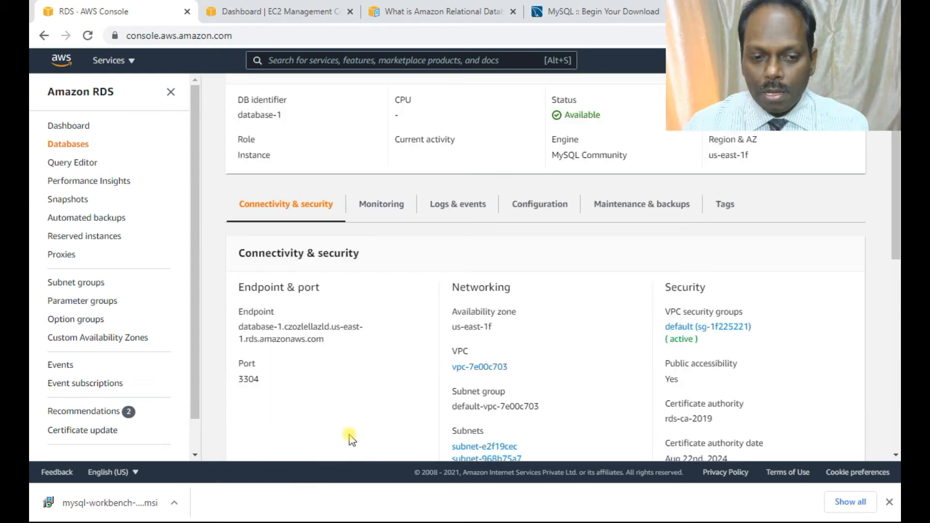
{"action": "left_click_drag", "start_coordinate": [237, 267], "coordinate": [337, 272]}
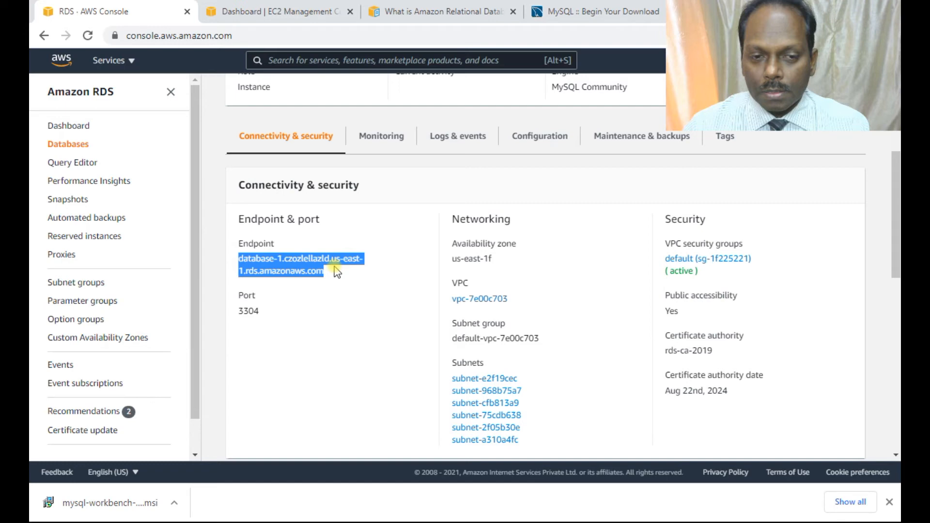
Return to the RDS databases list and check the status and current activity of database-1.
{"action": "scroll", "coordinate": [336, 272], "scroll_direction": "up", "scroll_amount": 4}
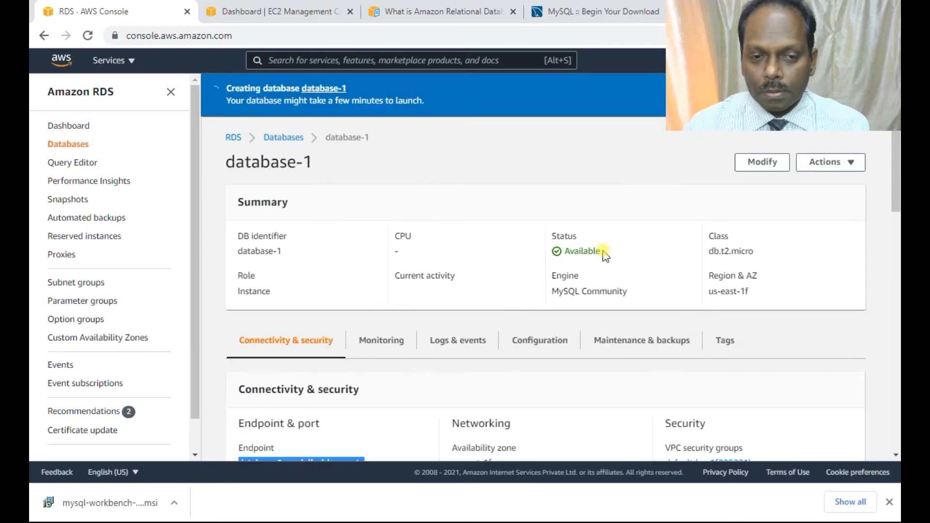
{"action": "left_click", "coordinate": [284, 127]}
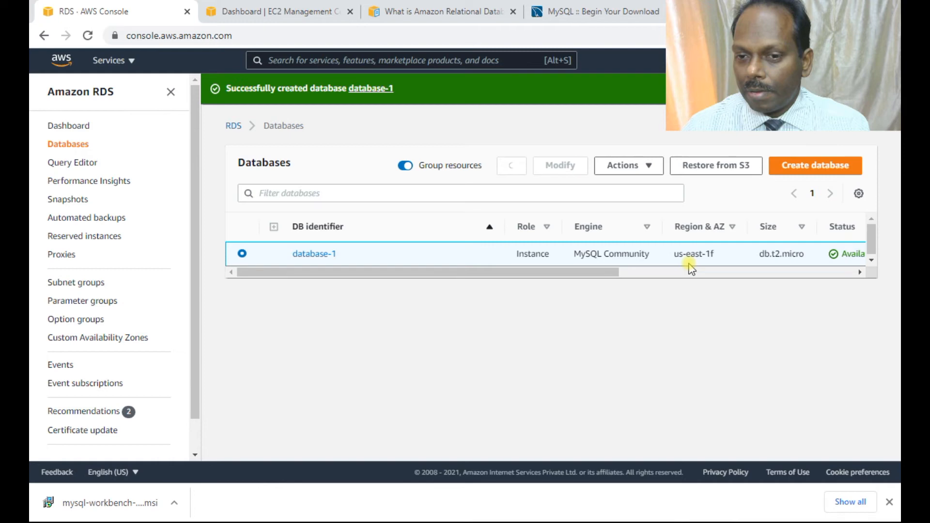
{"action": "scroll", "coordinate": [691, 268], "scroll_direction": "right", "scroll_amount": 2}
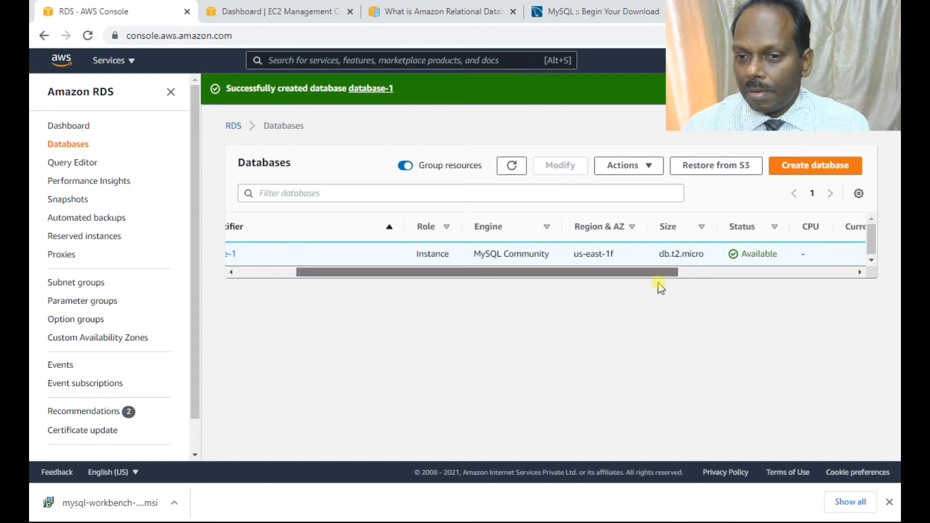
{"action": "scroll", "coordinate": [660, 288], "scroll_direction": "right", "scroll_amount": 2}
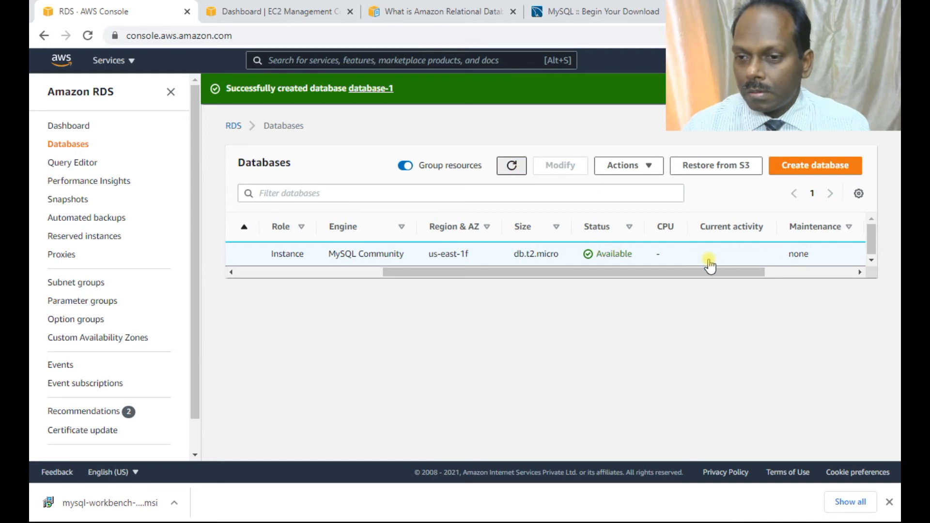
{"action": "left_click_drag", "start_coordinate": [709, 272], "coordinate": [475, 286]}
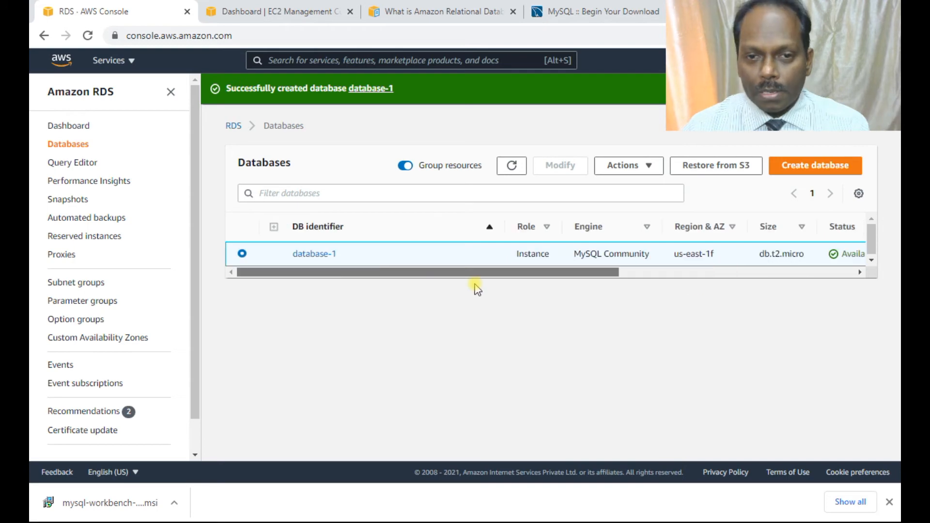
Switch back to MySQL Workbench and set the hostname to the copied database-1 endpoint and the port to 3304.
{"action": "key", "text": "alt+Tab"}
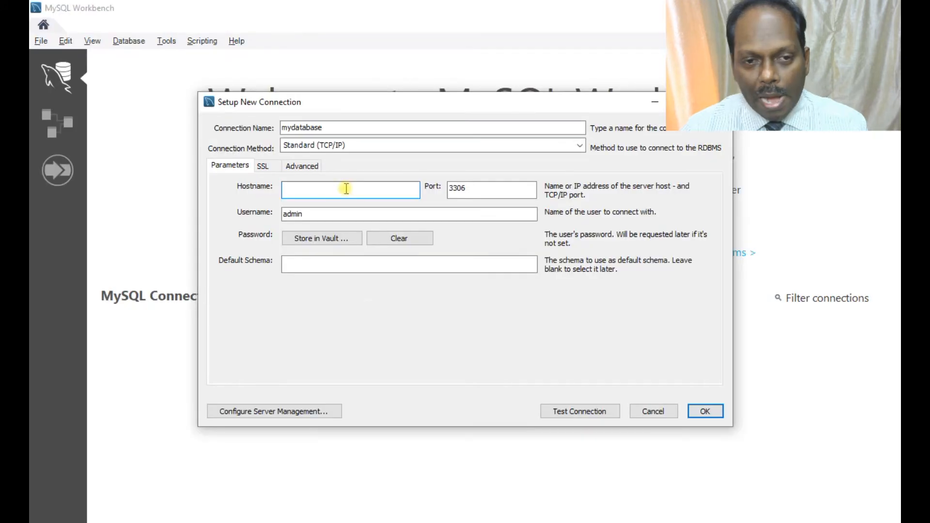
{"action": "type", "text": "mydatabase.czozlellazld.us-east-1.rds.amazonaws.com"}
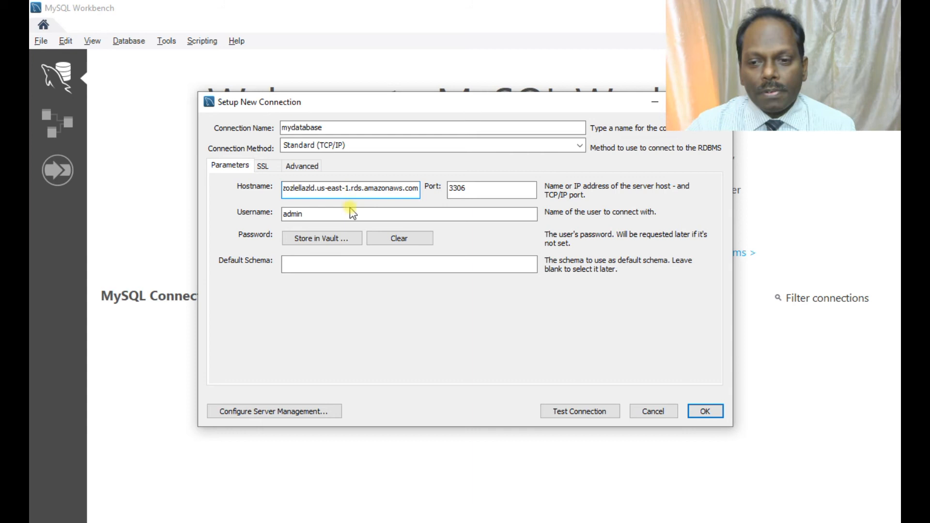
{"action": "left_click", "coordinate": [583, 413]}
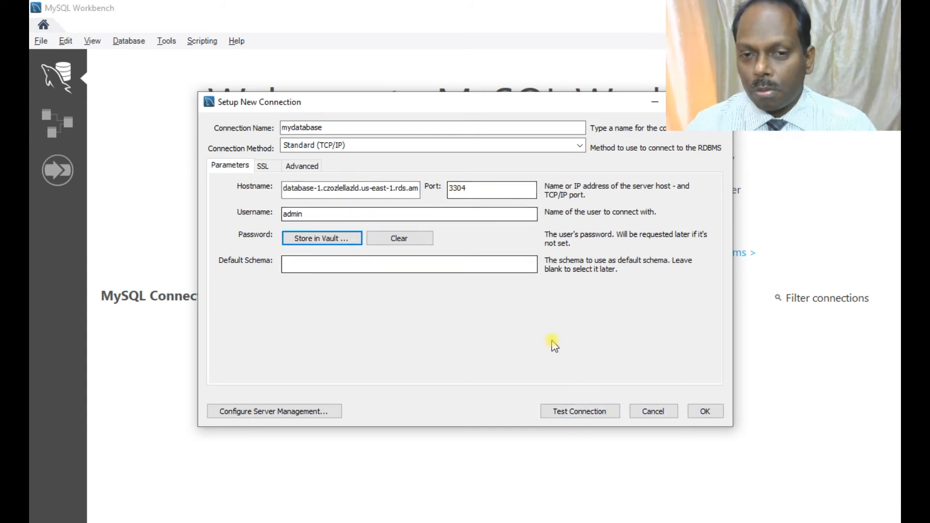
Test the connection to the database-1 endpoint and save the mydatabase connection.
{"action": "left_click", "coordinate": [587, 411]}
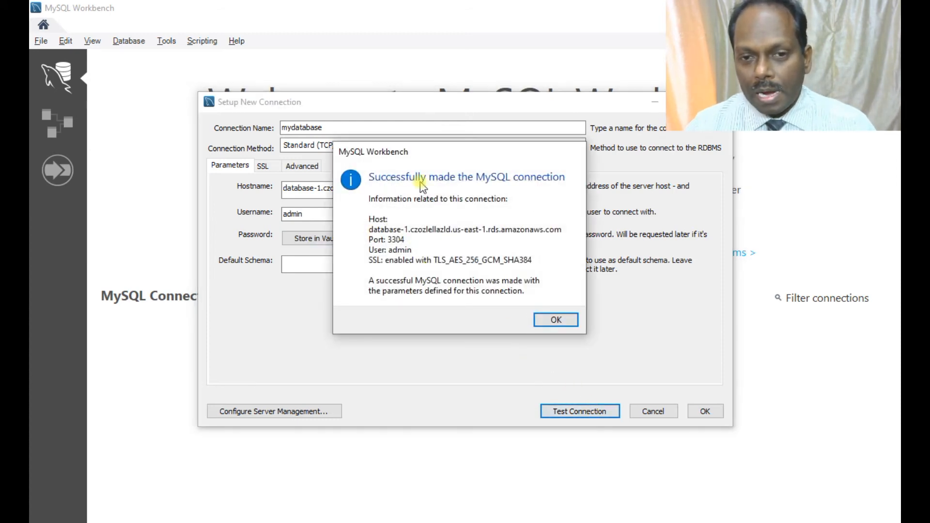
{"action": "left_click", "coordinate": [553, 319]}
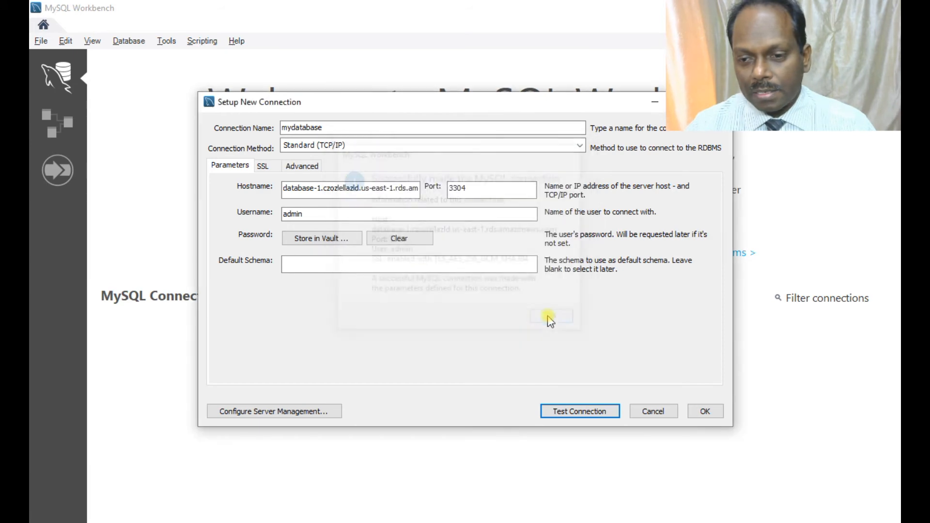
{"action": "left_click", "coordinate": [705, 411]}
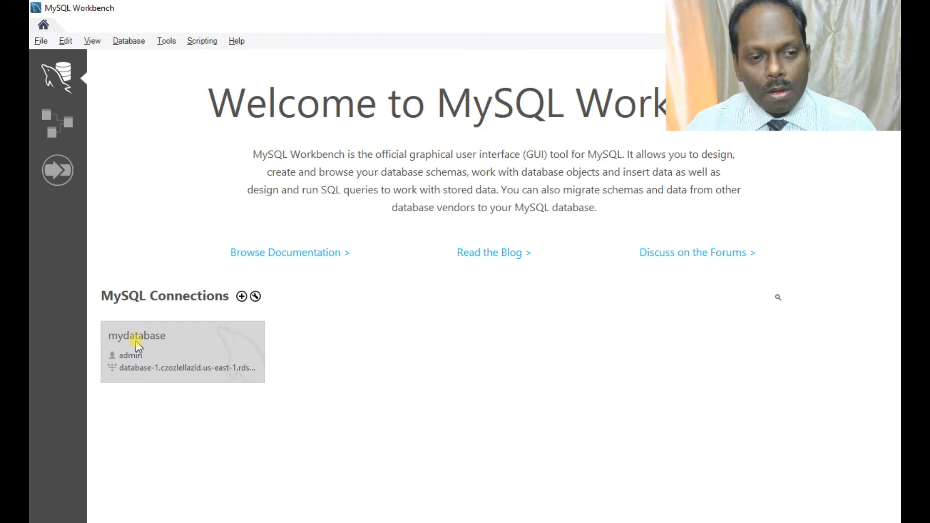
Open the mydatabase connection and view its server status and client connections.
{"action": "left_click", "coordinate": [242, 339]}
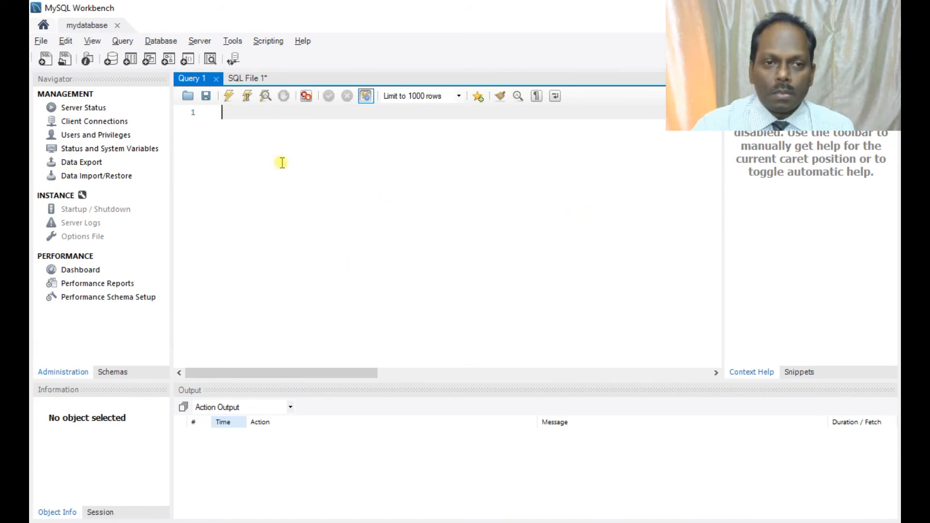
{"action": "left_click", "coordinate": [93, 110]}
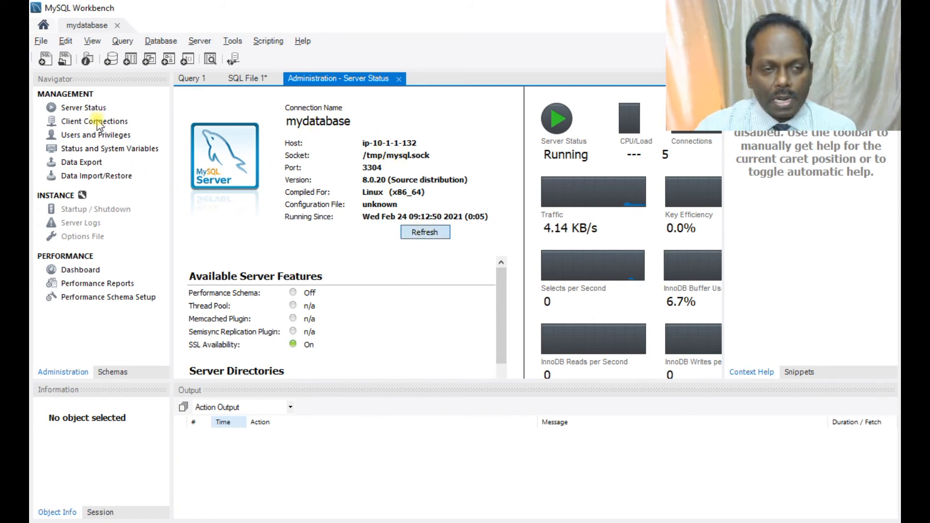
{"action": "left_click", "coordinate": [77, 121]}
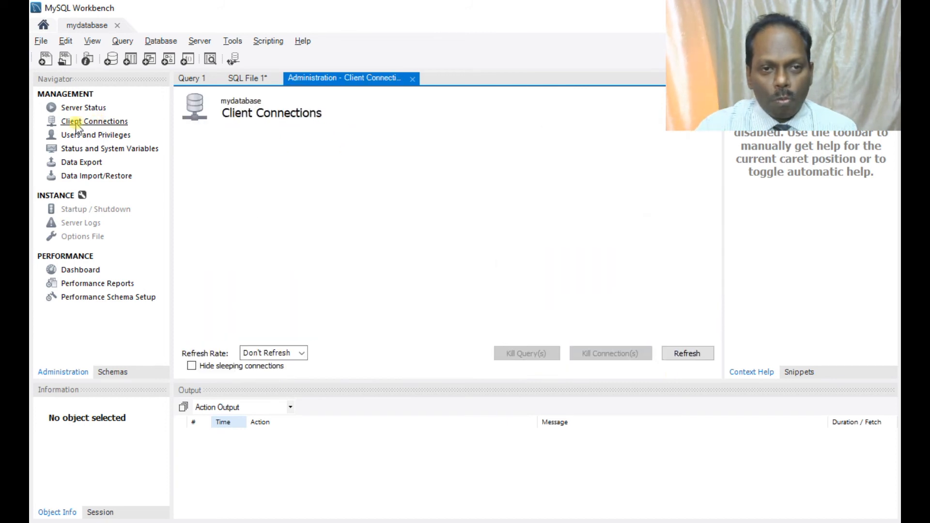
{"action": "left_click", "coordinate": [290, 355]}
{"action": "left_click", "coordinate": [290, 354]}
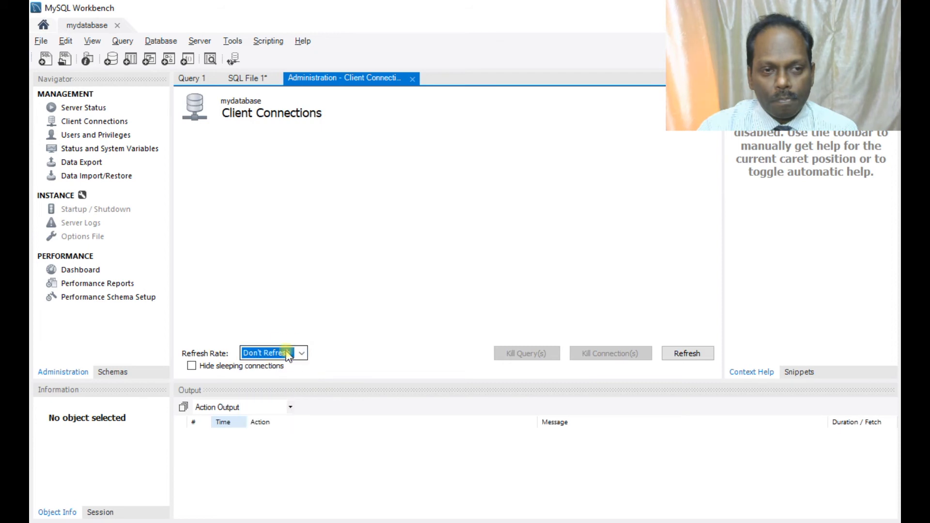
Switch to the RDS console in the browser and check the current activity of database-1 in the databases list.
{"action": "key", "text": "alt+Tab"}
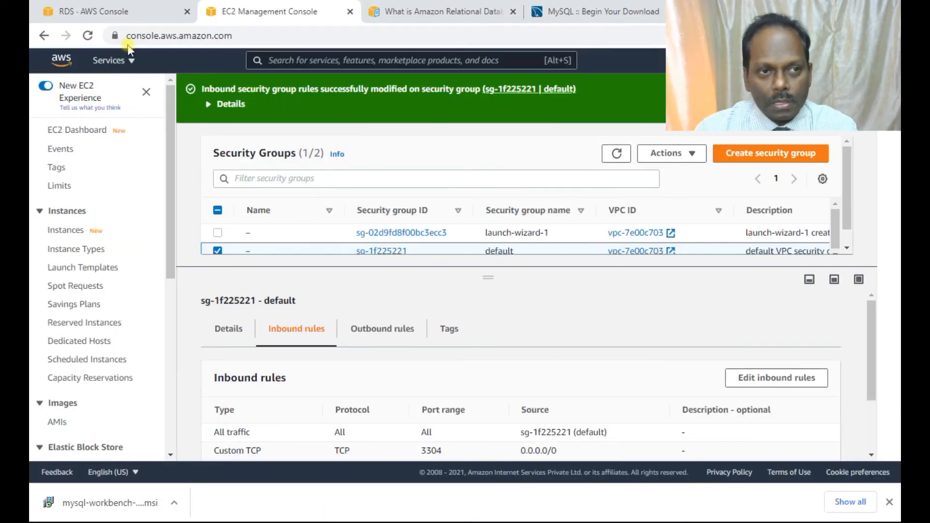
{"action": "left_click", "coordinate": [118, 13]}
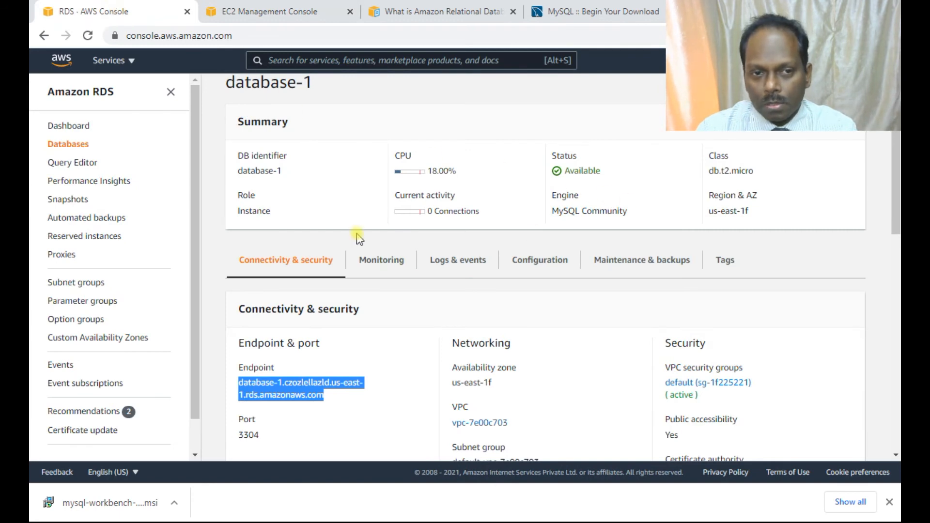
{"action": "scroll", "coordinate": [295, 145], "scroll_direction": "up", "scroll_amount": 2}
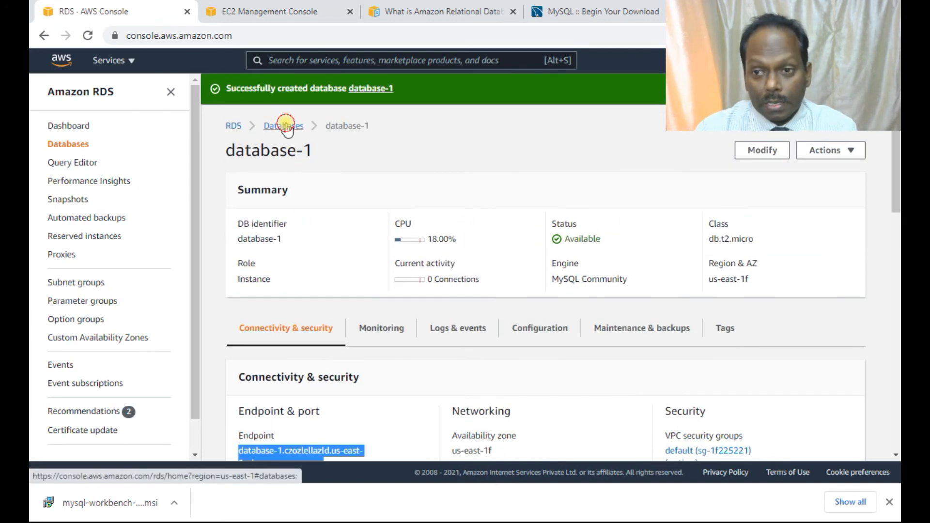
{"action": "left_click", "coordinate": [286, 127]}
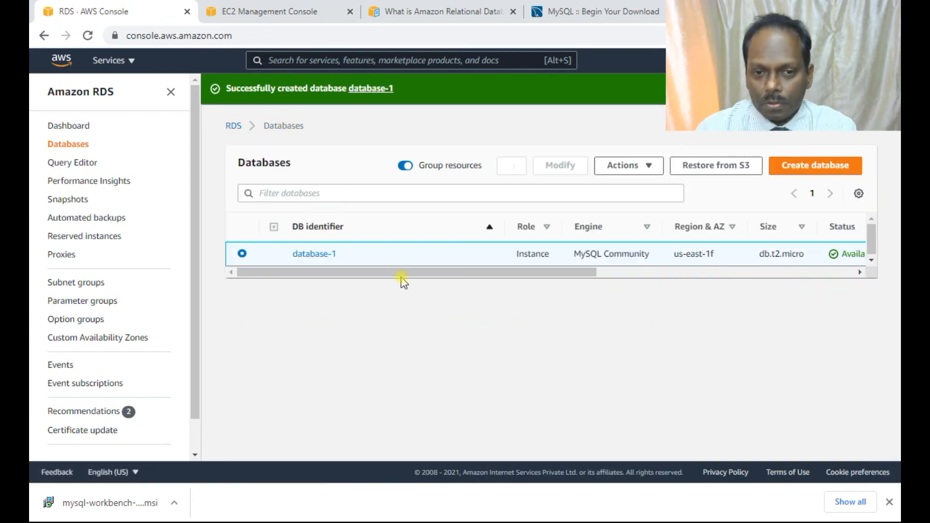
{"action": "scroll", "coordinate": [575, 279], "scroll_direction": "right", "scroll_amount": 7}
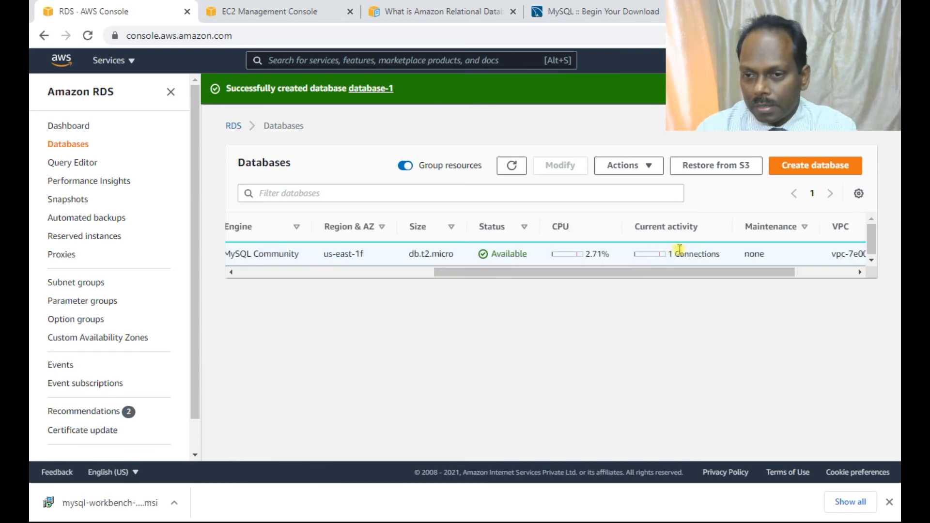
Switch to MySQL Workbench and run "show databases;" in a new SQL query on the mydatabase connection.
{"action": "scroll", "coordinate": [586, 276], "scroll_direction": "left", "scroll_amount": 3}
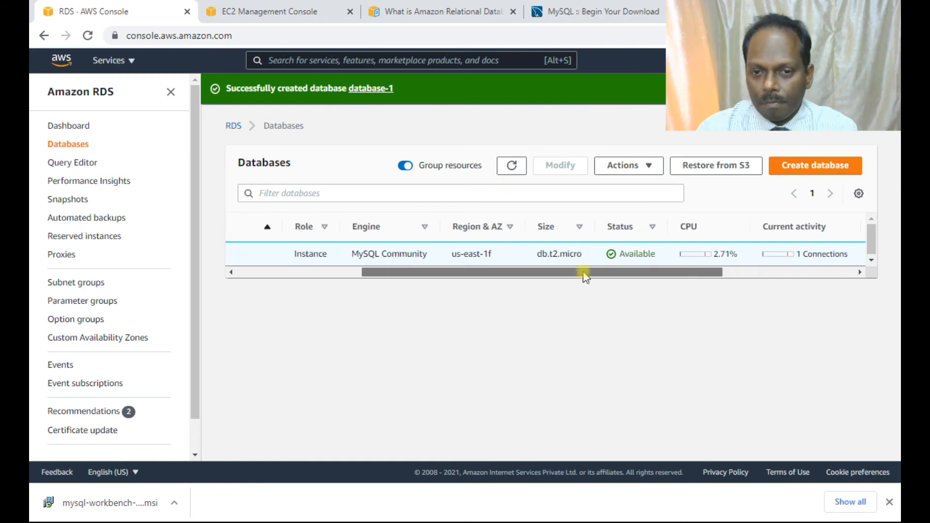
{"action": "left_click_drag", "start_coordinate": [585, 273], "coordinate": [656, 271]}
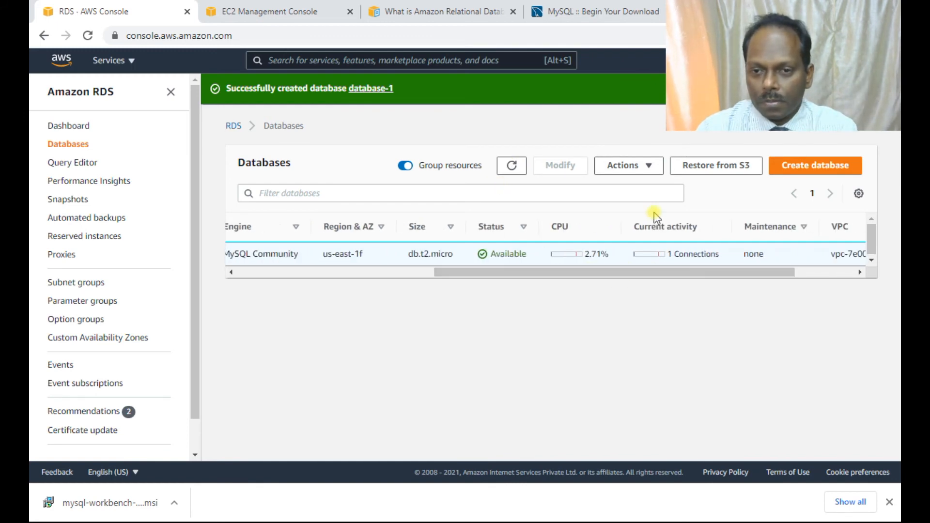
{"action": "key", "text": "alt+Tab"}
{"action": "key", "text": "alt+Tab"}
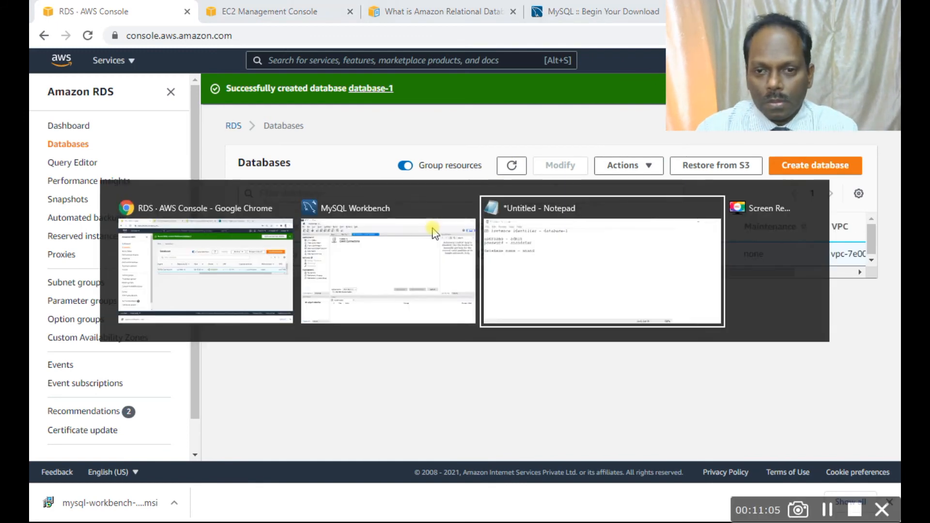
{"action": "key", "text": "alt+Tab"}
{"action": "key", "text": "alt+Tab"}
{"action": "key", "text": "alt+Tab"}
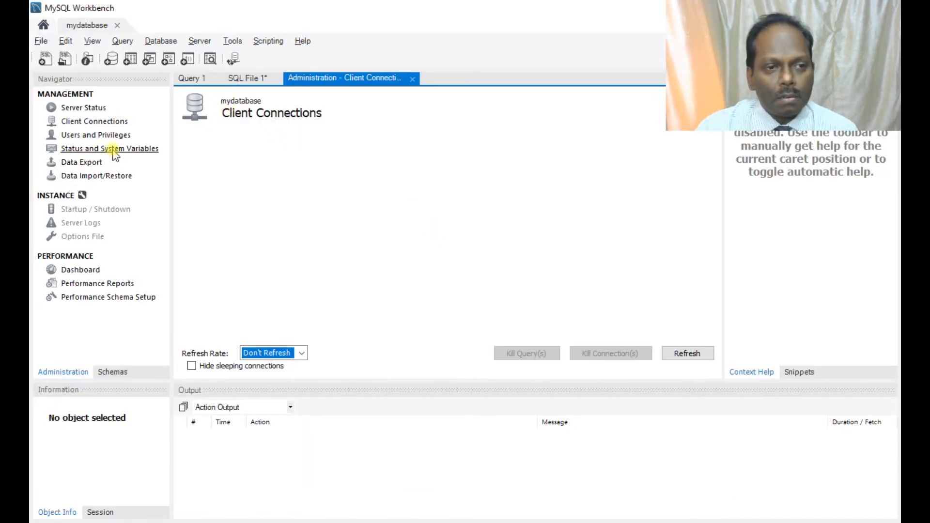
{"action": "left_click", "coordinate": [45, 60]}
{"action": "type", "text": "show databases;"}
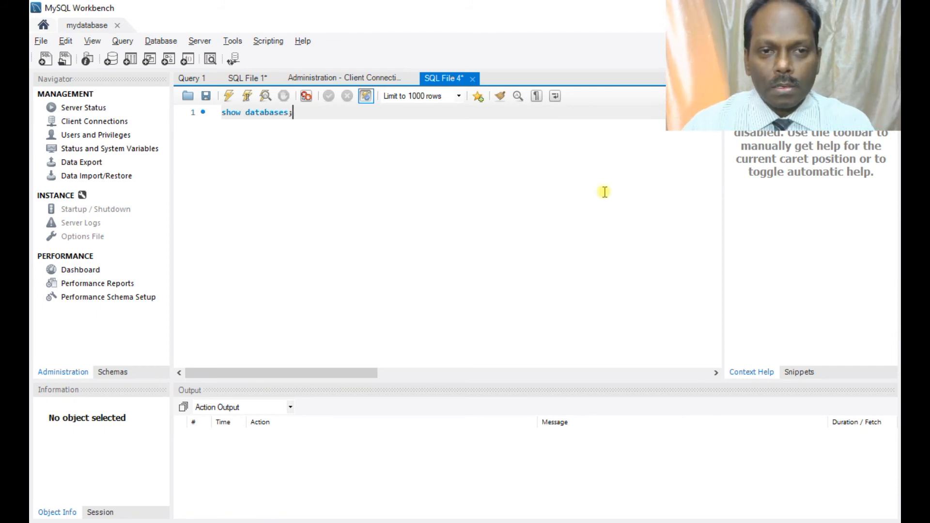
{"action": "left_click", "coordinate": [232, 97]}
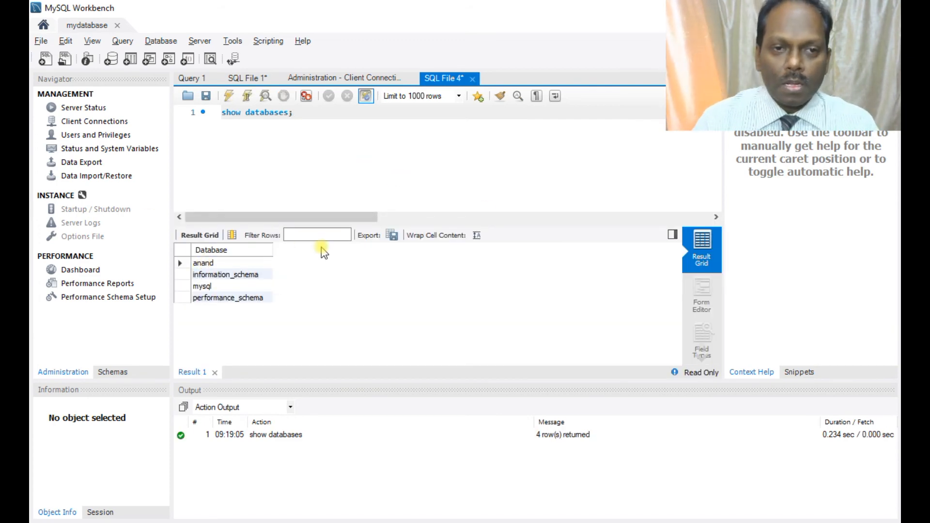
Add the statement "create database linux;" on the second line of the query and execute only that statement.
{"action": "key", "text": "Return"}
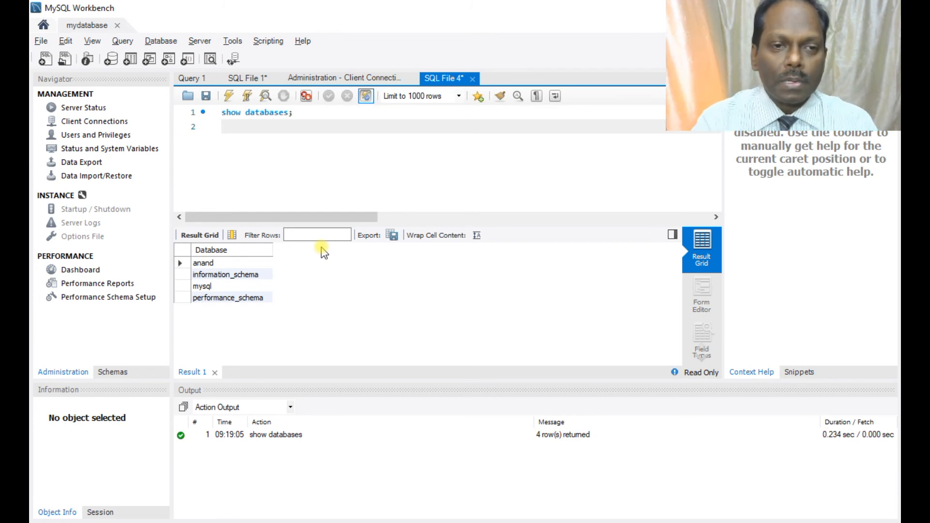
{"action": "type", "text": "c"}
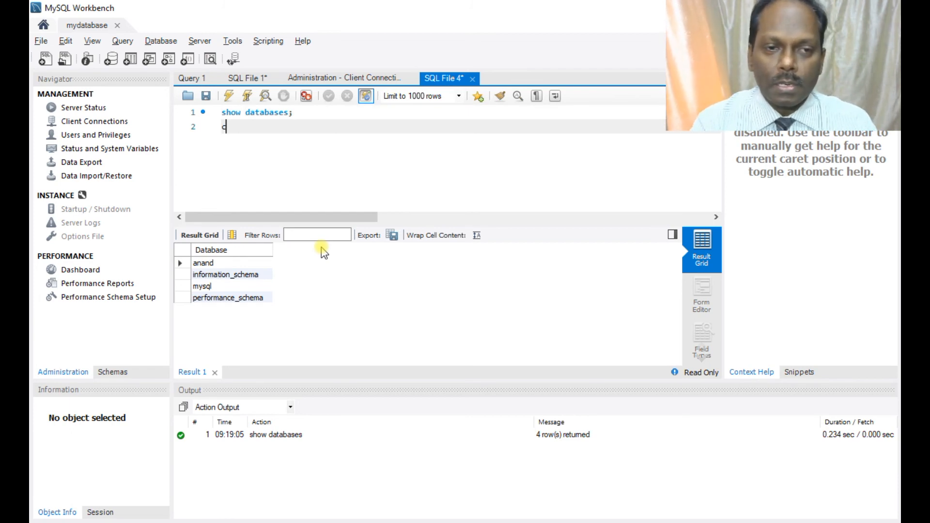
{"action": "type", "text": "reate databse"}
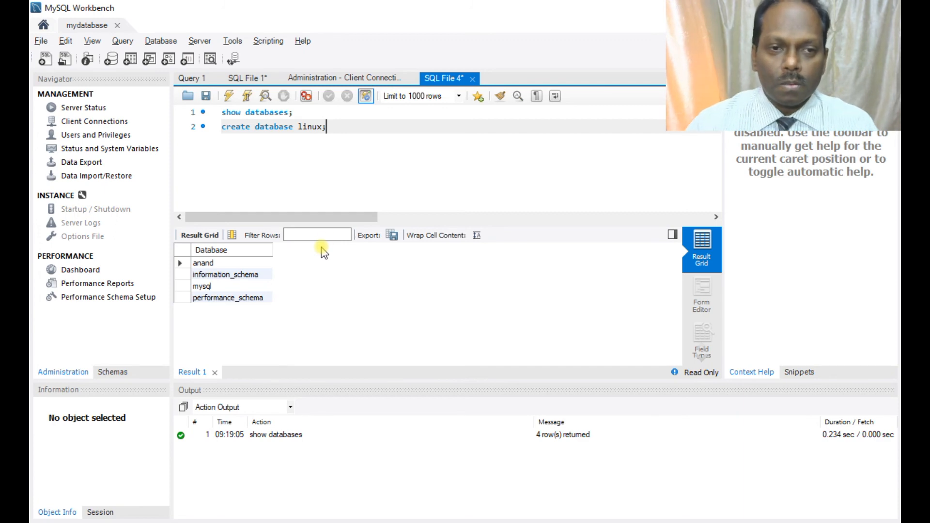
{"action": "triple_click", "coordinate": [270, 127]}
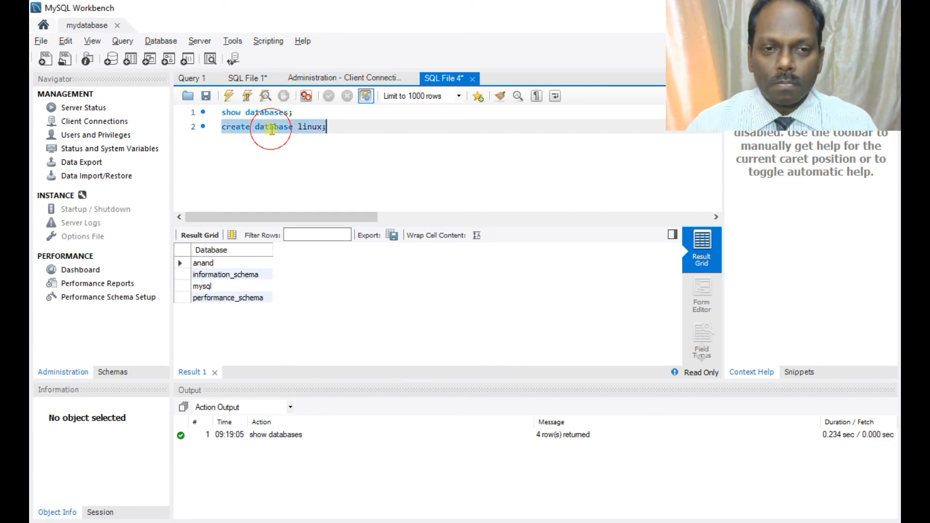
{"action": "left_click", "coordinate": [229, 97]}
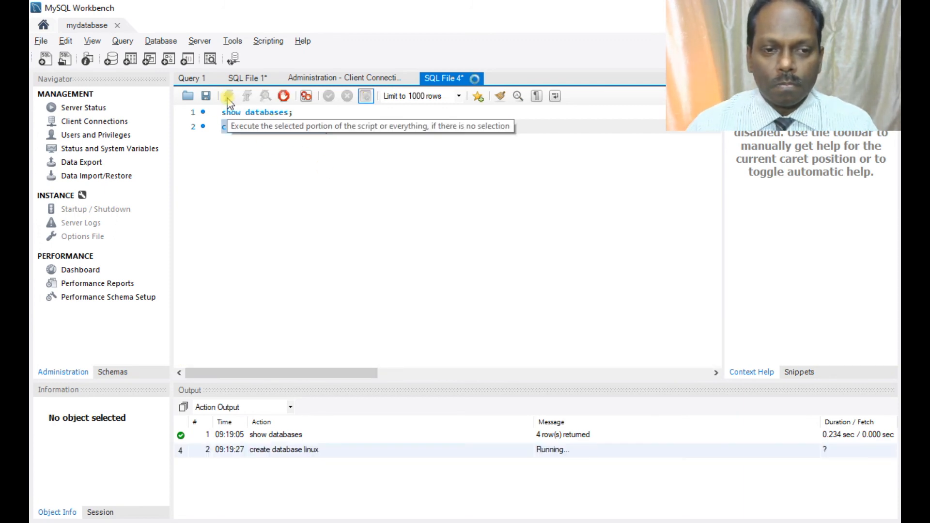
Remove the create database statement from the query and rerun "show databases;".
{"action": "key", "text": "BackSpace"}
{"action": "key", "text": "BackSpace"}
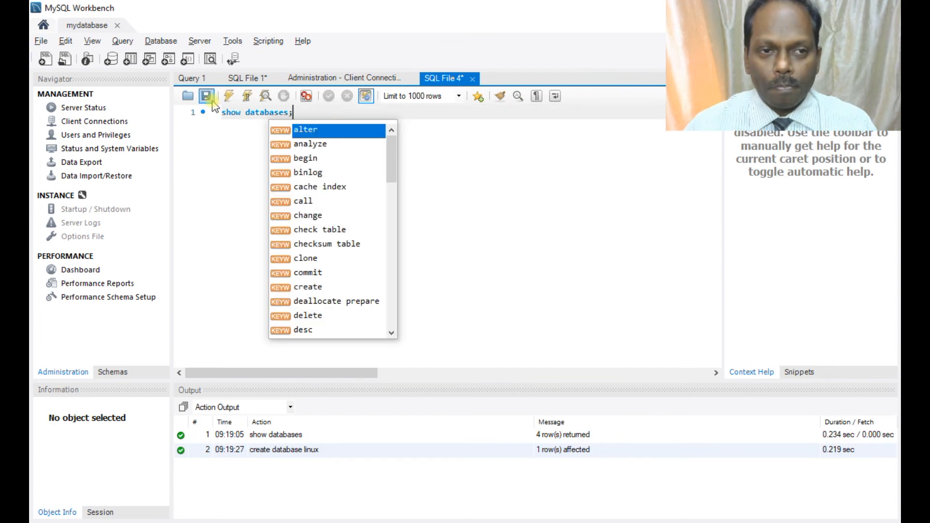
{"action": "left_click", "coordinate": [227, 97]}
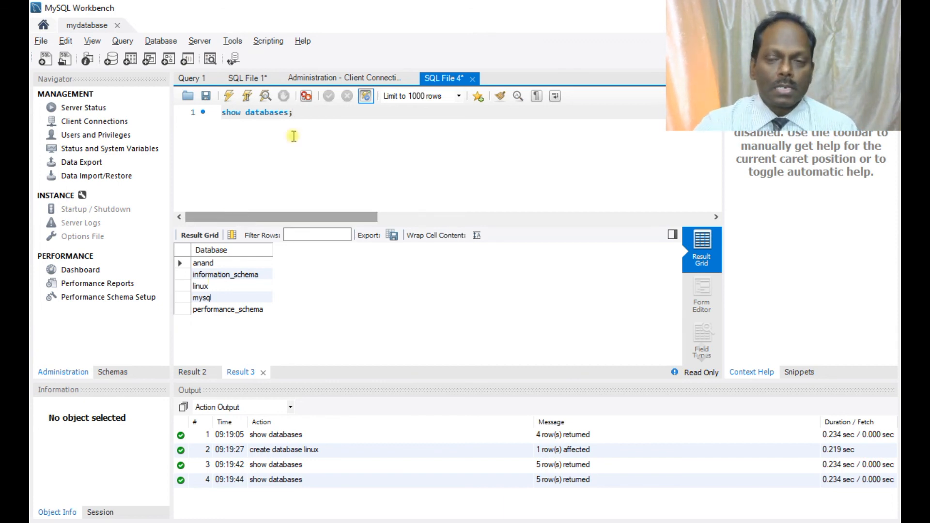
Switch to the RDS console in the browser and dismiss the database creation notification above the databases list.
{"action": "key", "text": "alt+Tab"}
{"action": "key", "text": "Tab"}
{"action": "key", "text": "Tab"}
{"action": "key", "text": "Tab"}
{"action": "key", "text": "Tab"}
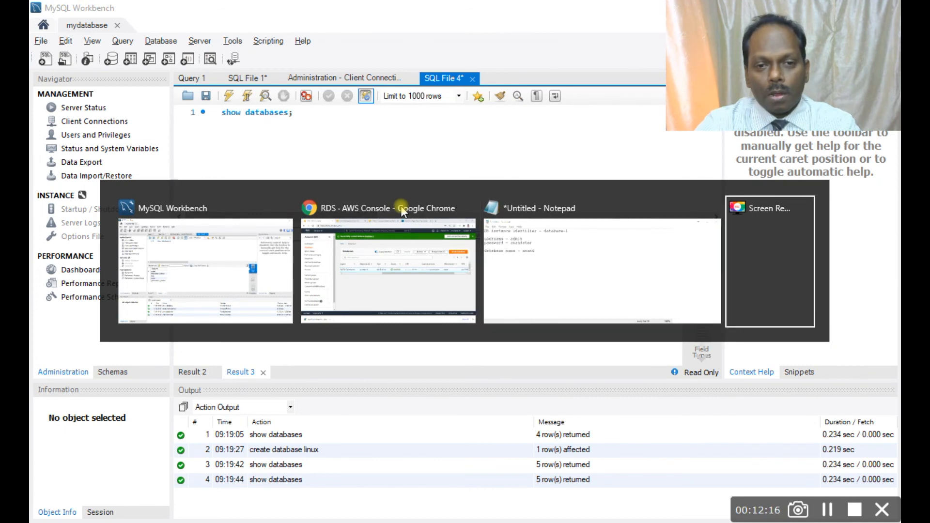
{"action": "left_click", "coordinate": [401, 211]}
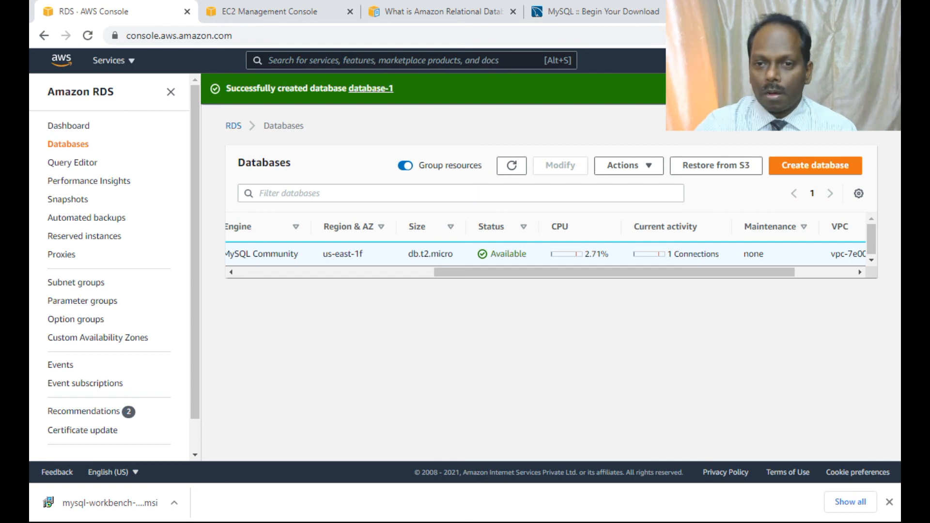
{"action": "left_click", "coordinate": [885, 89]}
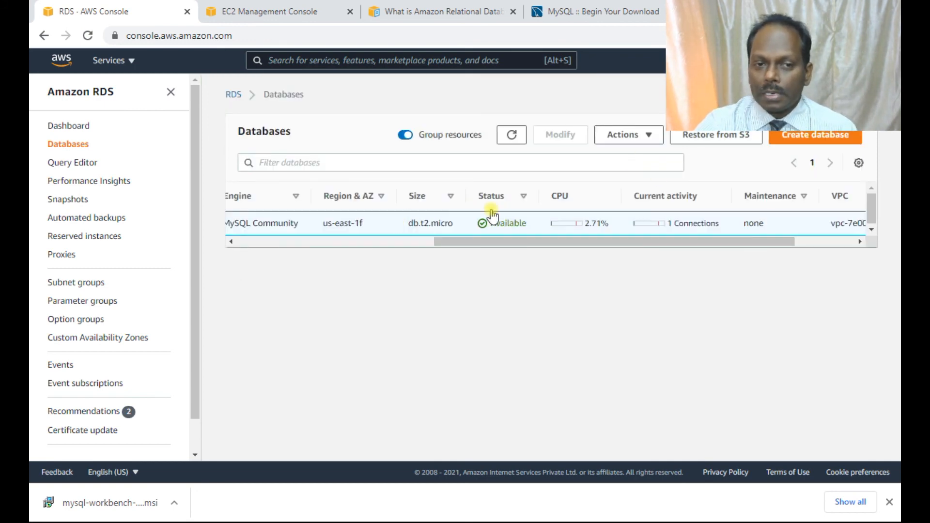
{"action": "left_click_drag", "start_coordinate": [442, 242], "coordinate": [242, 243]}
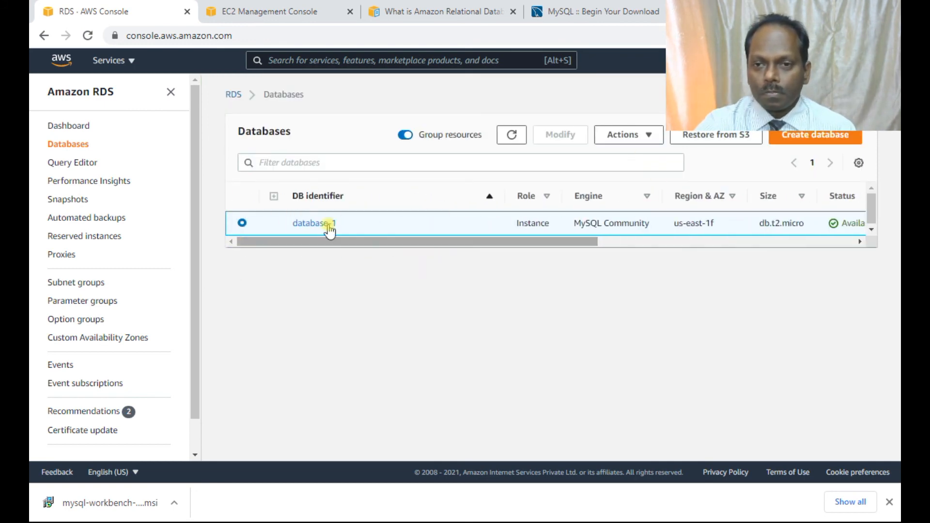
Delete the database-1 instance without a final snapshot, acknowledging the backup loss and confirming with "delete me", and refresh the databases list.
{"action": "left_click", "coordinate": [650, 137]}
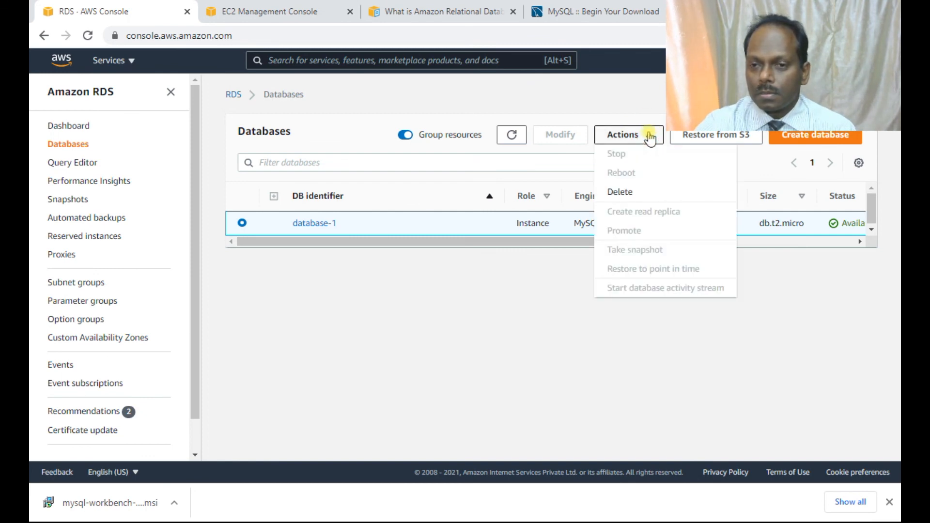
{"action": "left_click", "coordinate": [619, 192]}
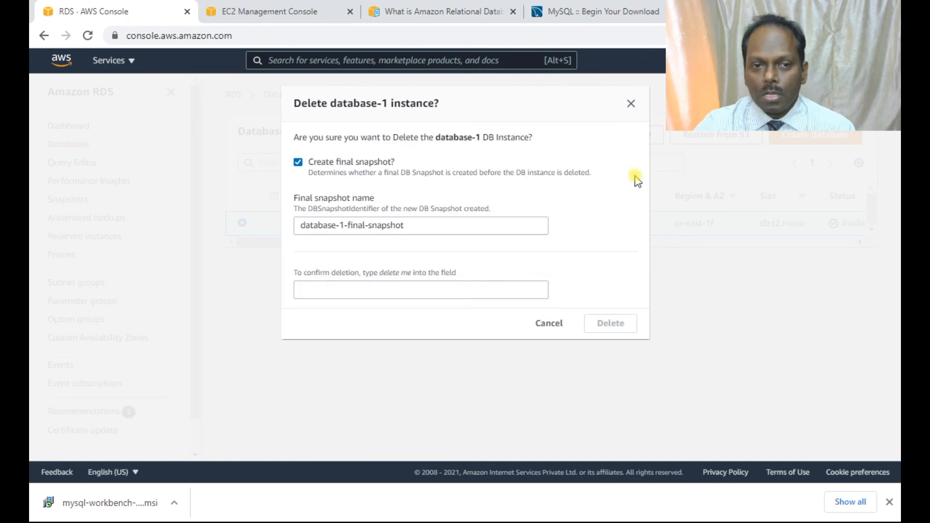
{"action": "left_click", "coordinate": [298, 162]}
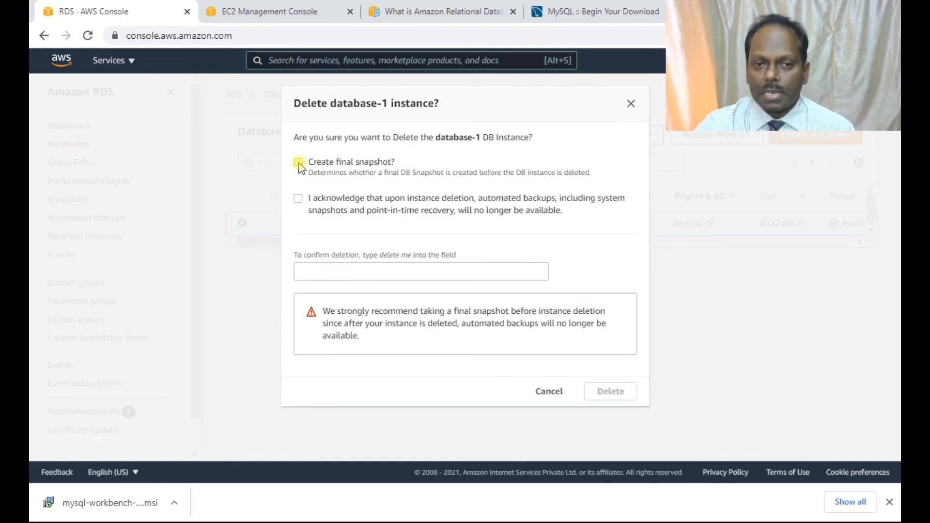
{"action": "left_click", "coordinate": [297, 199]}
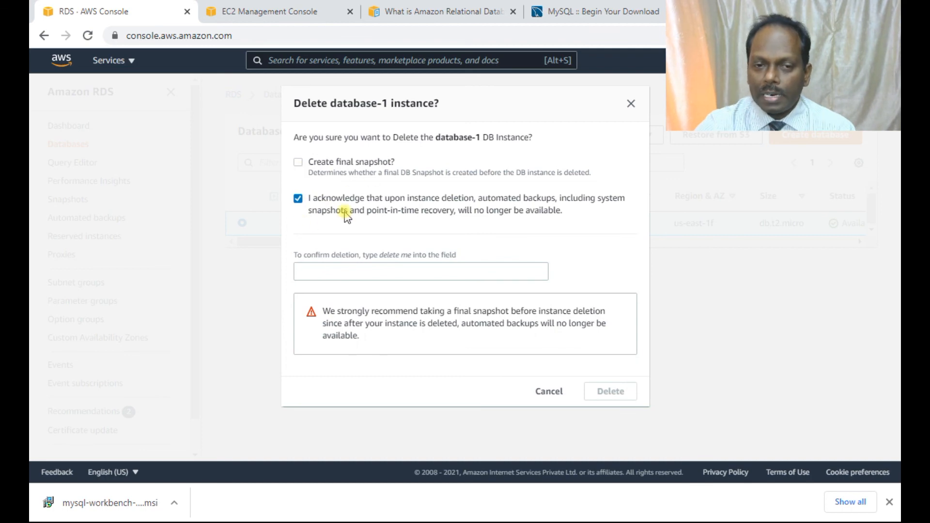
{"action": "left_click", "coordinate": [336, 271]}
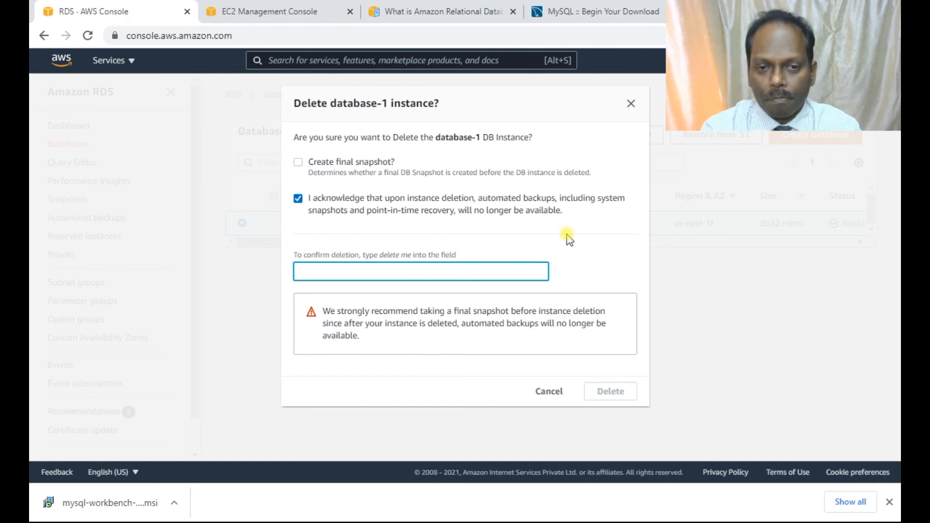
{"action": "type", "text": "delete m"}
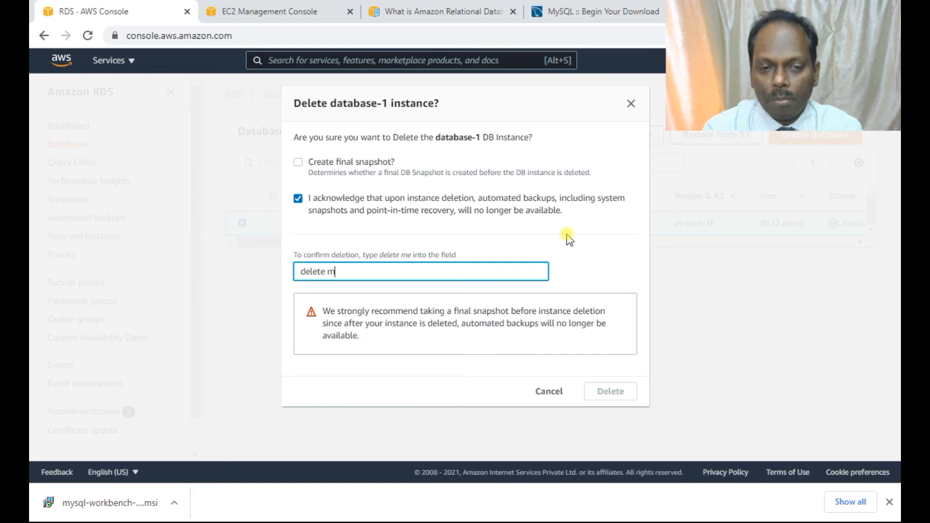
{"action": "type", "text": "e"}
{"action": "left_click", "coordinate": [598, 392]}
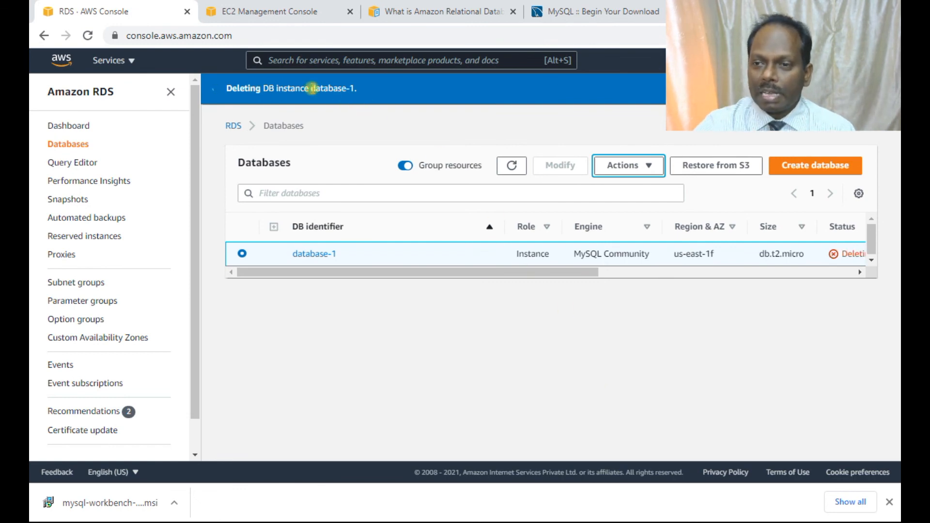
{"action": "left_click", "coordinate": [511, 165]}
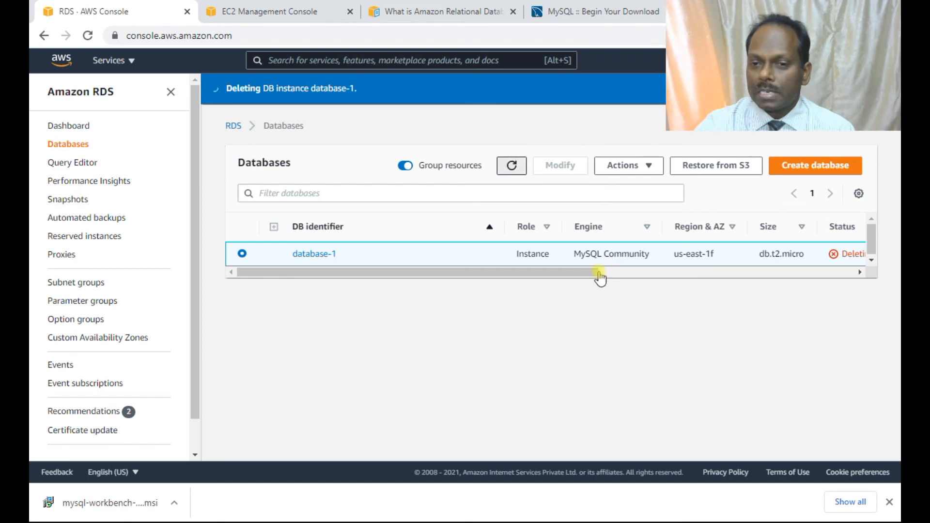
{"action": "left_click_drag", "start_coordinate": [579, 270], "coordinate": [378, 254]}
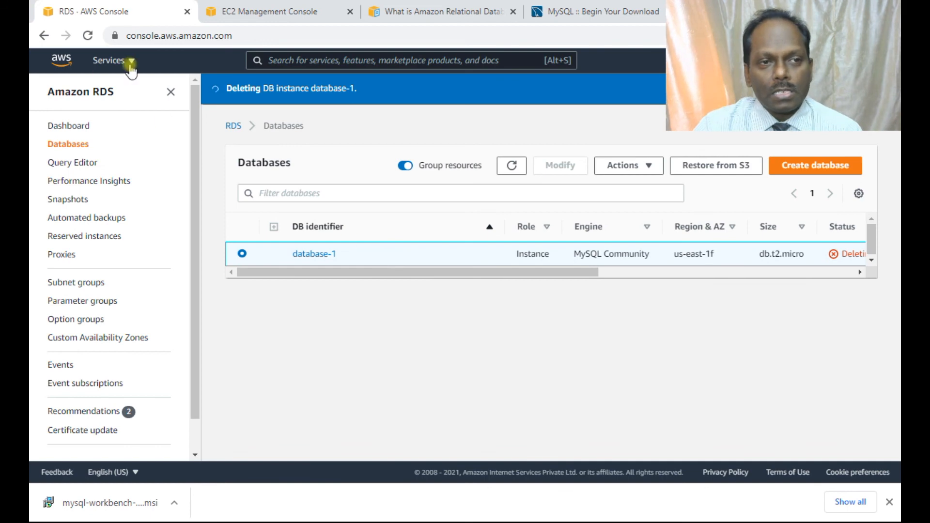